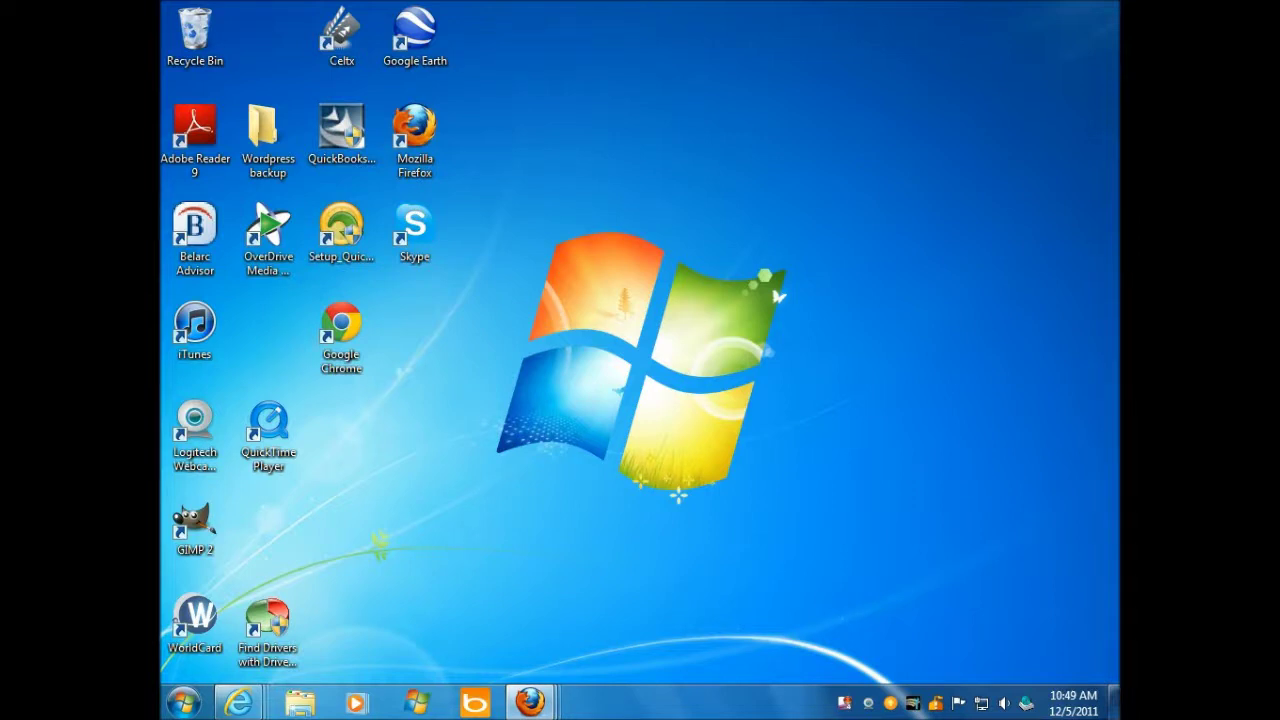
# Step: Open a new maximized Internet Explorer window and go to remote.dave.local
pyautogui.moveTo(238, 703)
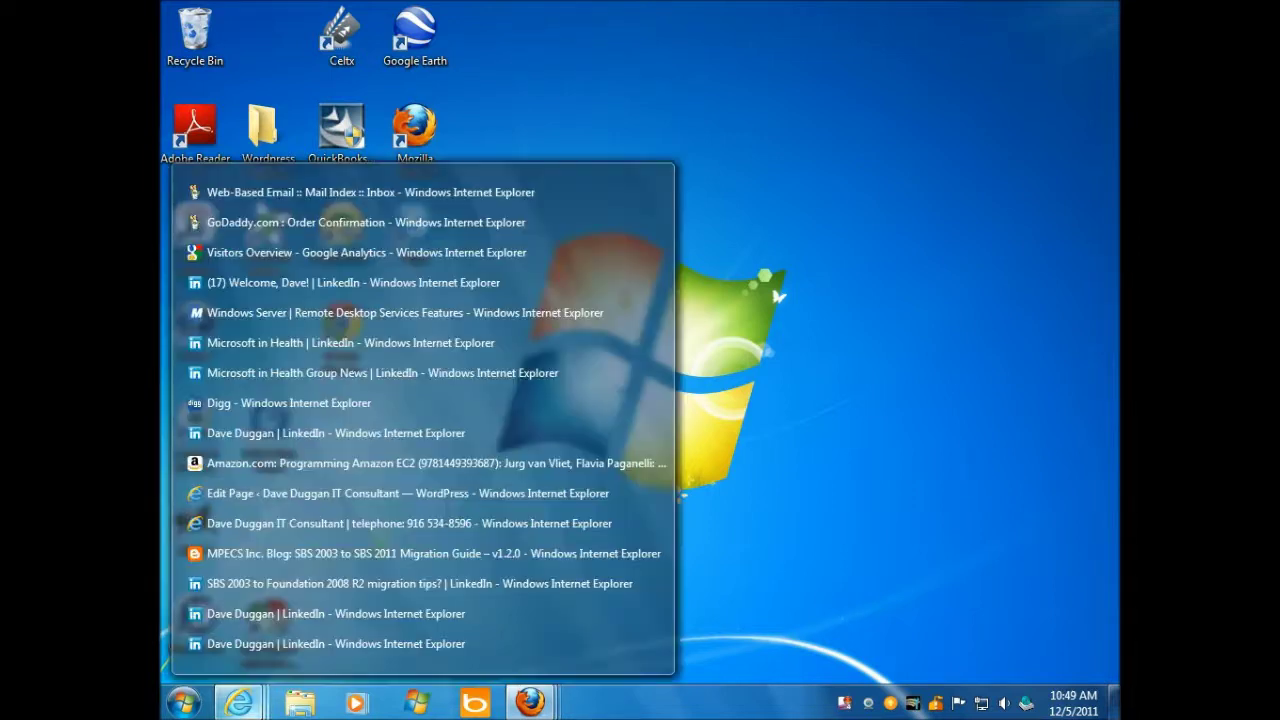
pyautogui.rightClick(238, 703)
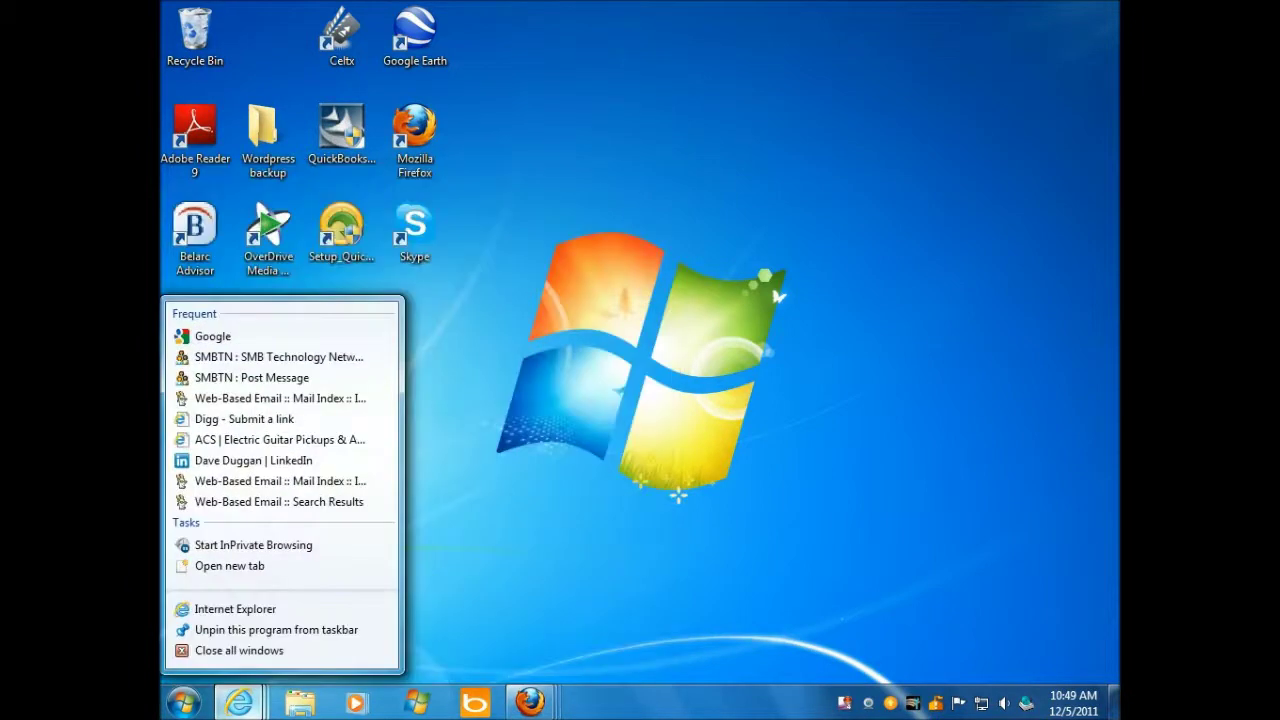
pyautogui.click(235, 608)
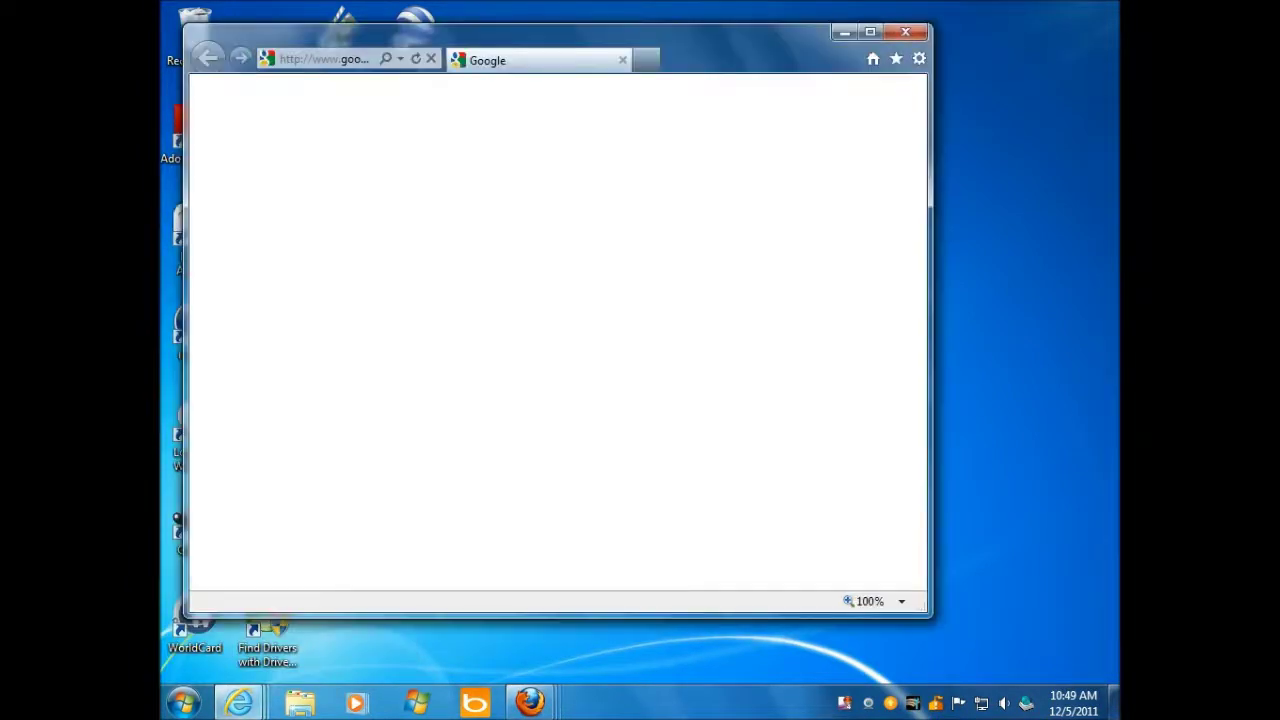
pyautogui.click(870, 32)
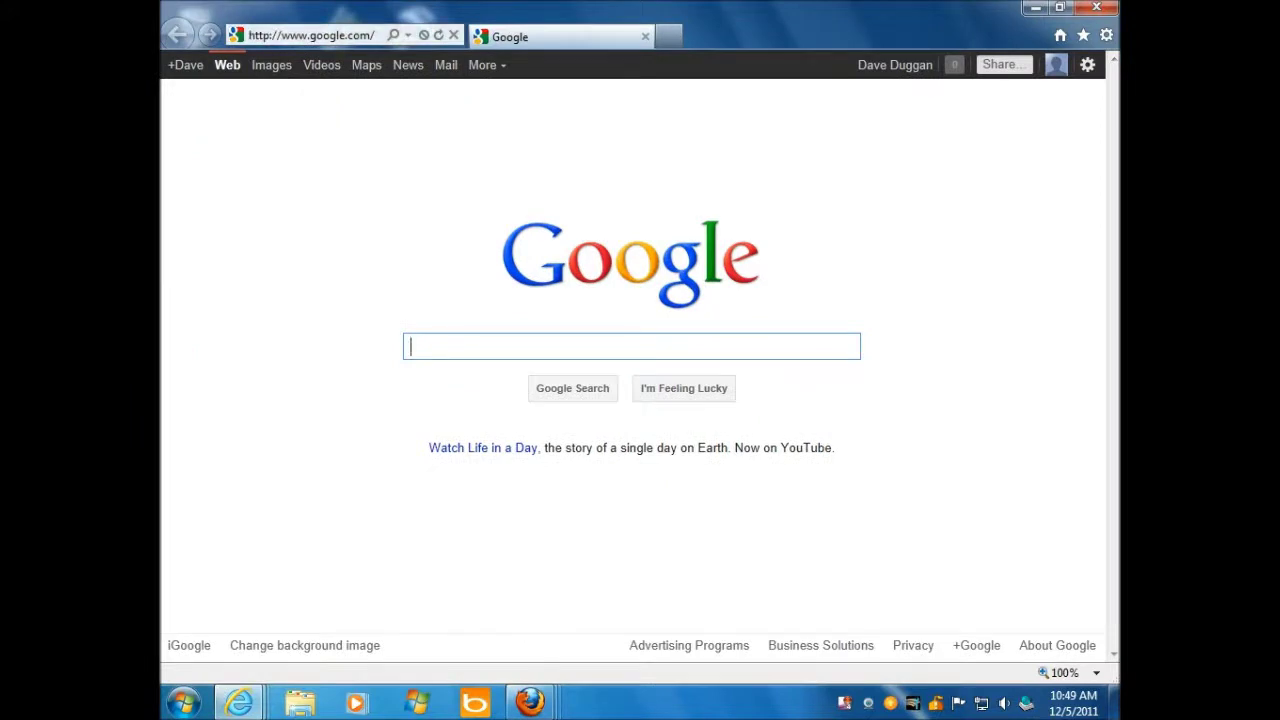
pyautogui.click(310, 35)
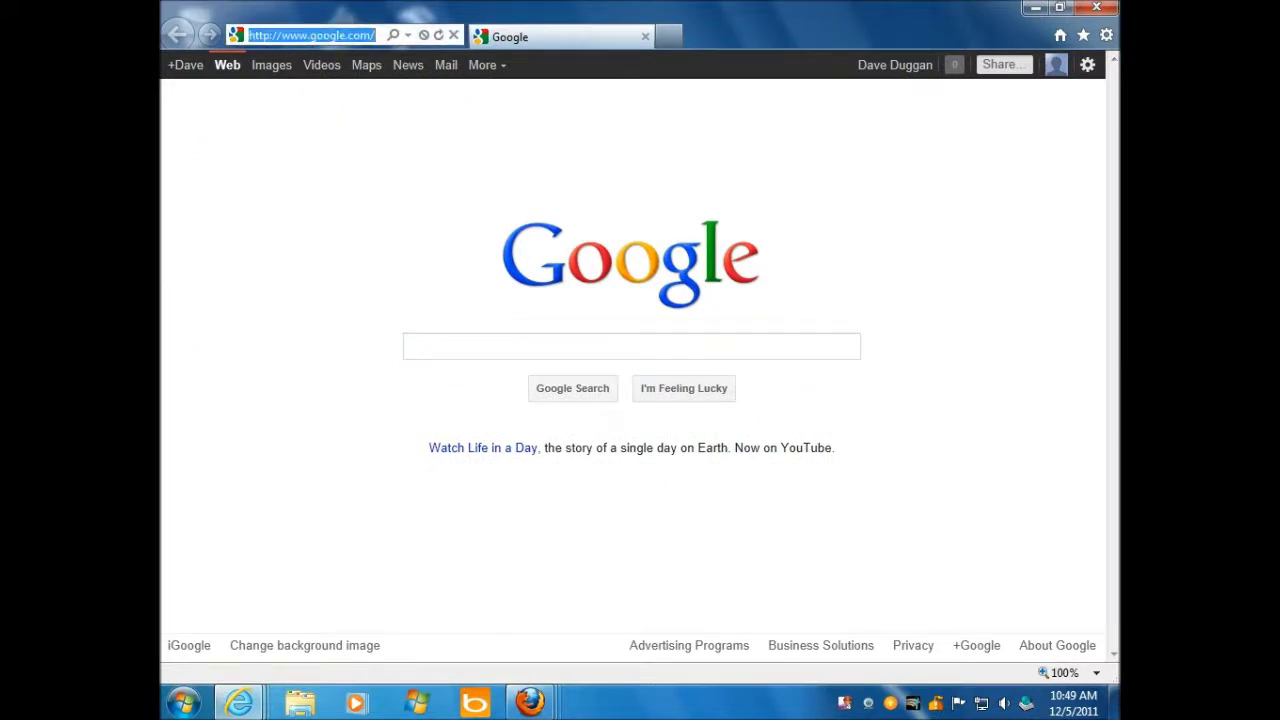
pyautogui.write('remote.dave.local/')
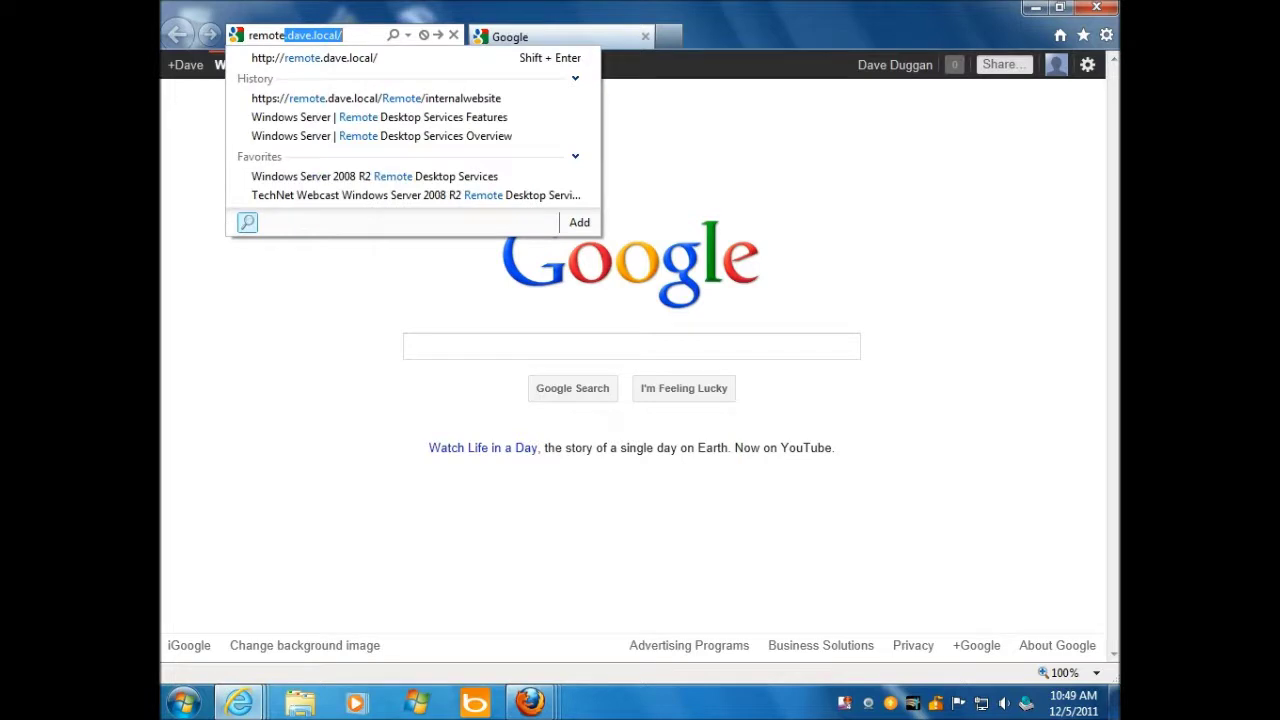
pyautogui.press('Return')
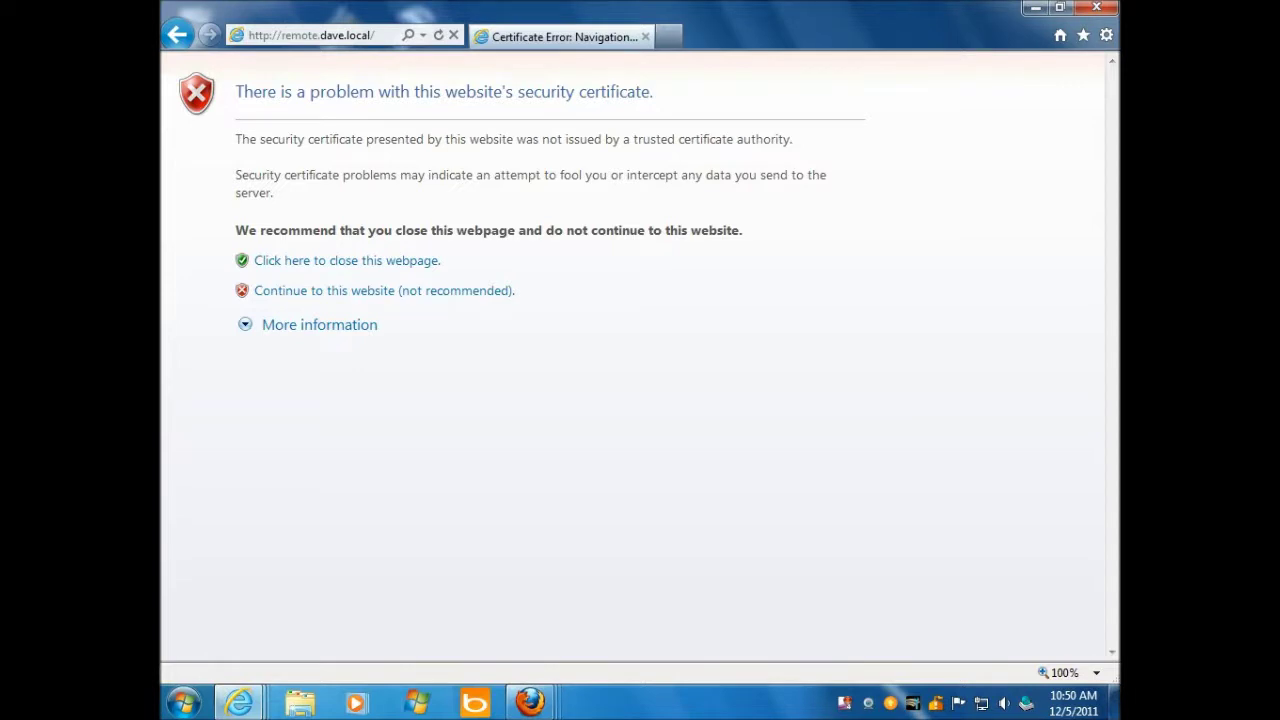
# Step: Restore the browser window to a smaller size and continue to the website despite the security certificate warning
pyautogui.press('super+Down')
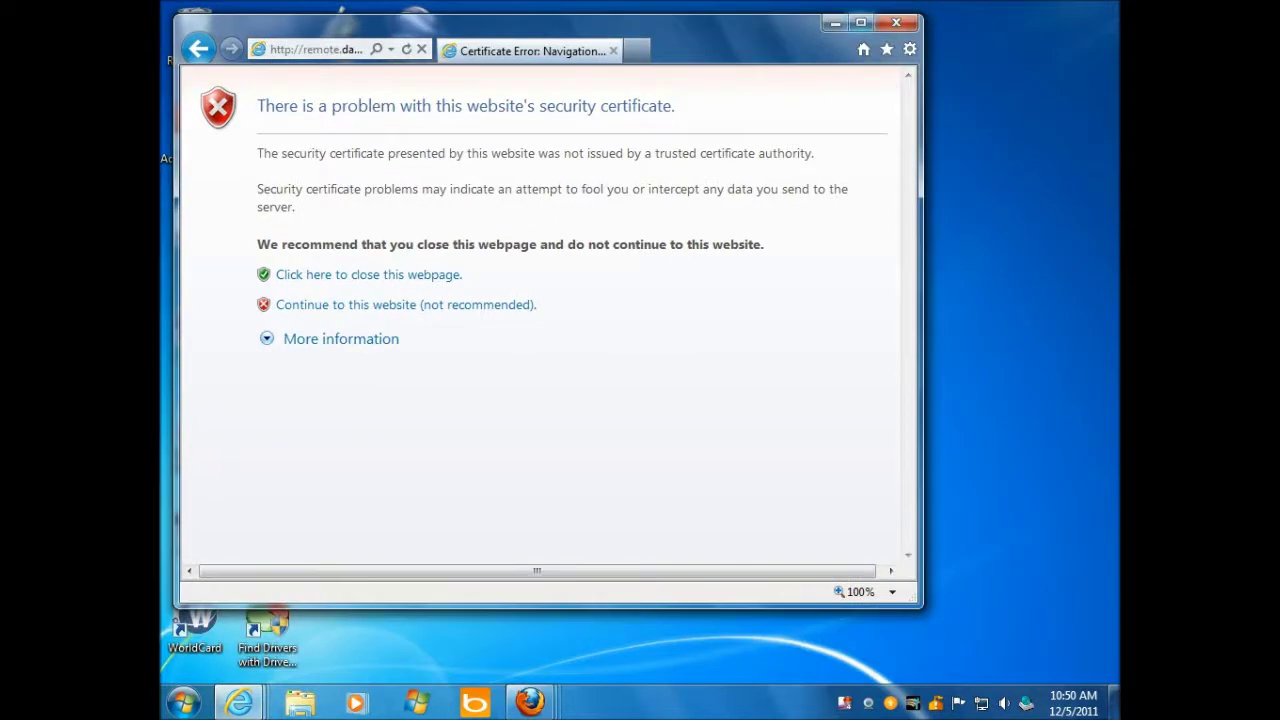
pyautogui.moveTo(730, 22)
pyautogui.mouseDown()
pyautogui.moveTo(703, 0)
pyautogui.moveTo(717, 11)
pyautogui.mouseUp()
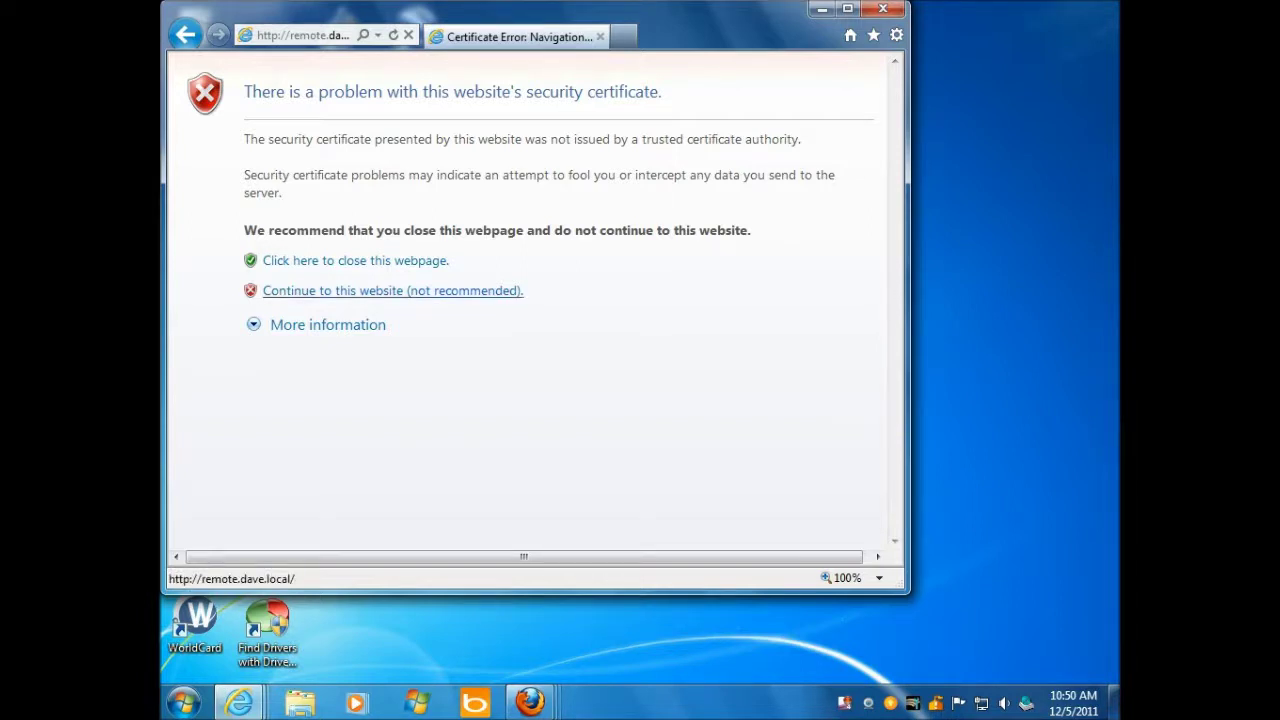
pyautogui.click(392, 290)
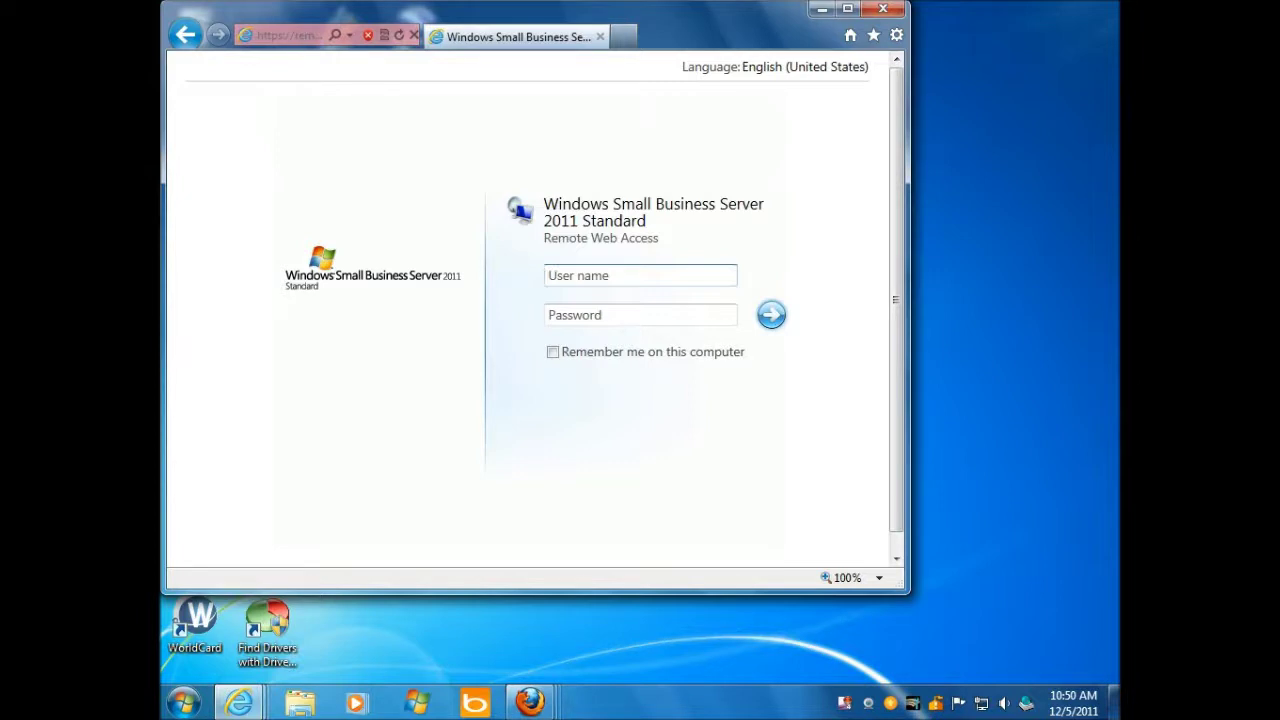
# Step: Sign in to Remote Web Access with the account user name and password
pyautogui.write('Dave')
pyautogui.click(640, 314)
pyautogui.write('****')
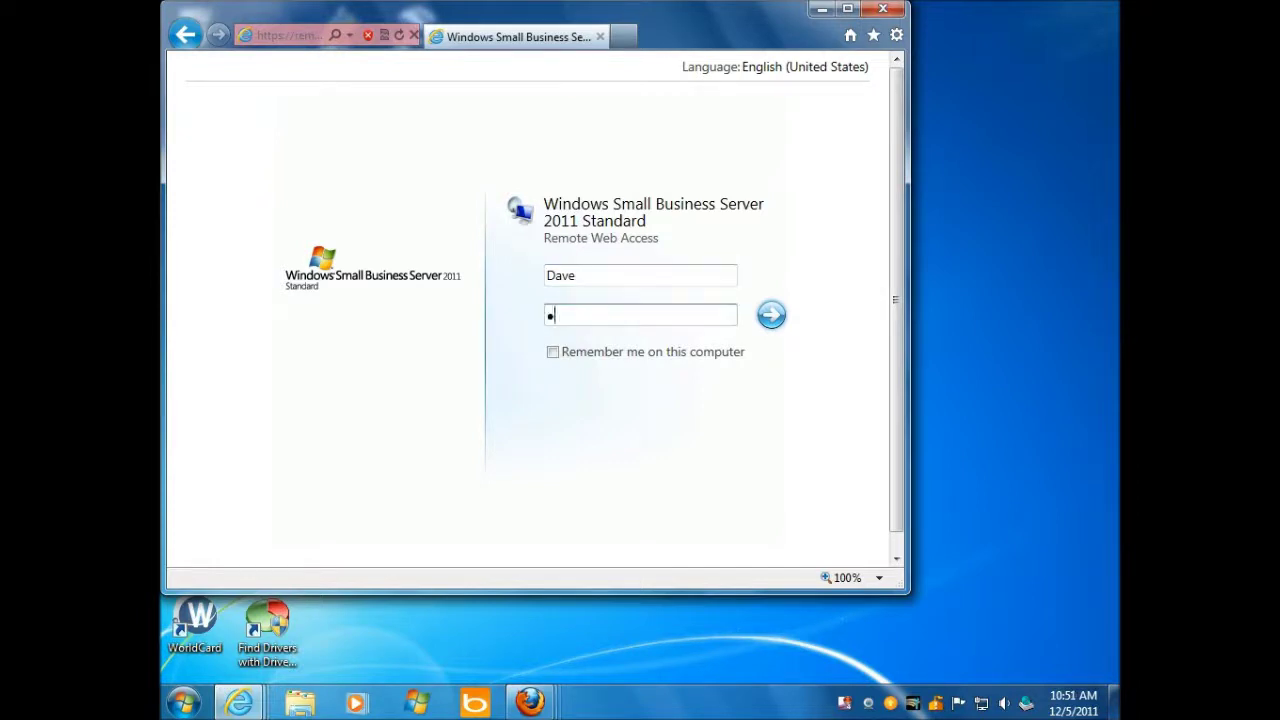
pyautogui.write('****')
pyautogui.press('Return')
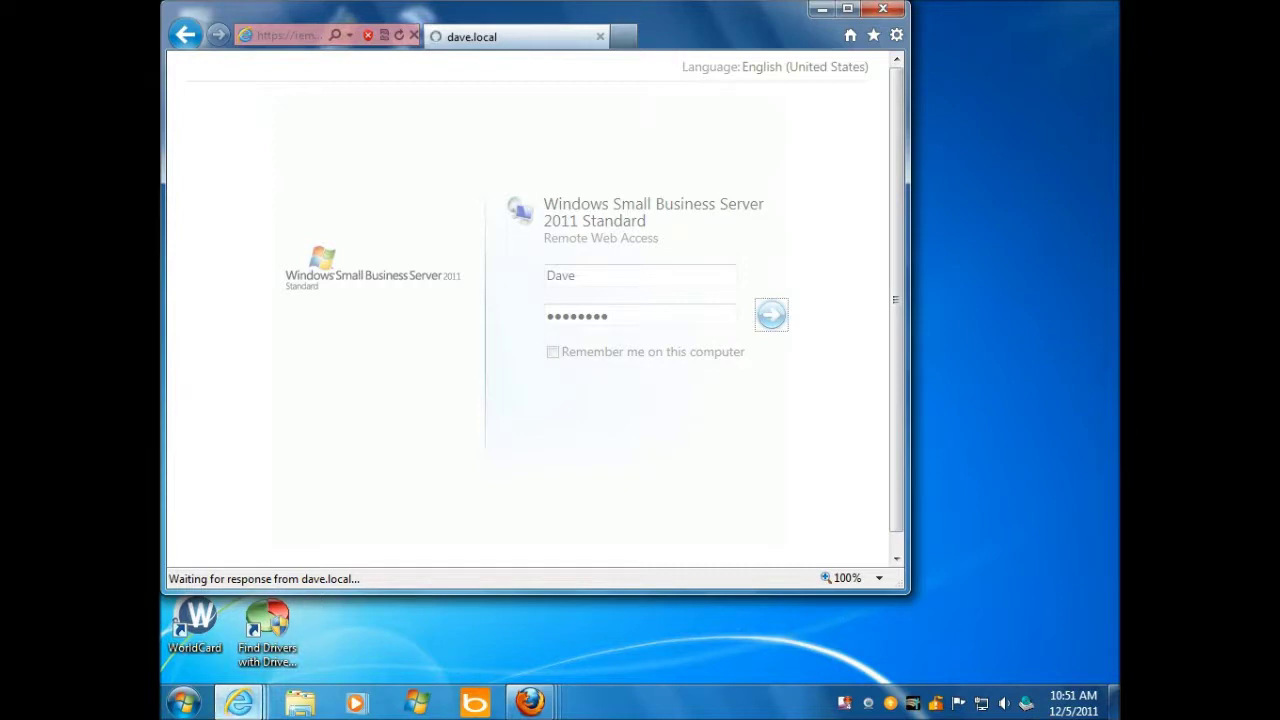
# Step: Bring the Windows Small Business Server 2011 Standard Remote Web Access window to the front and maximize it
pyautogui.moveTo(238, 703)
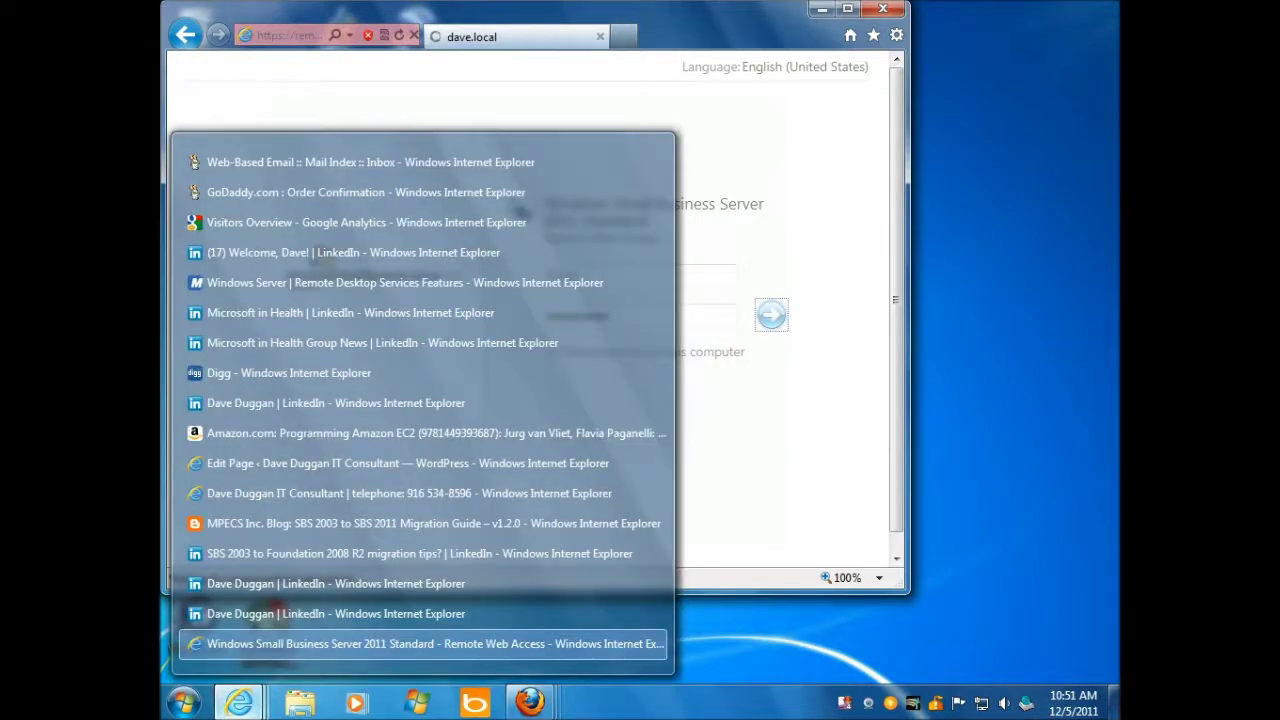
pyautogui.click(430, 643)
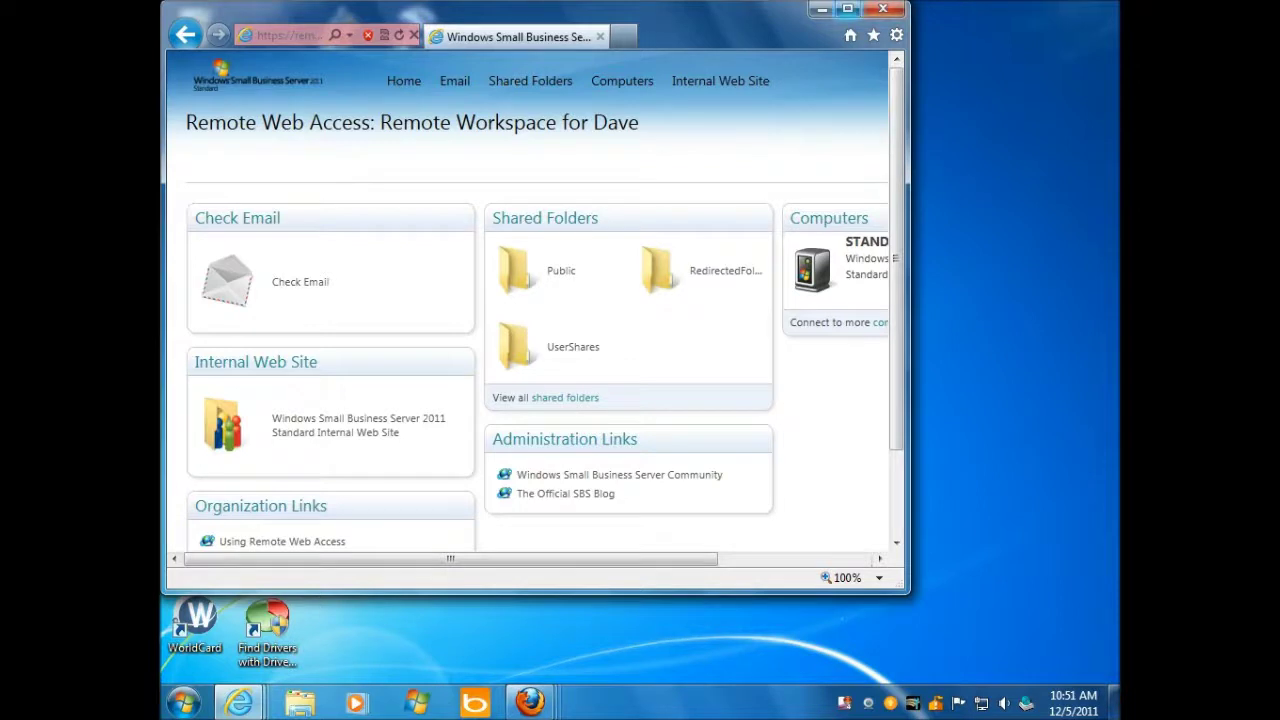
pyautogui.click(847, 9)
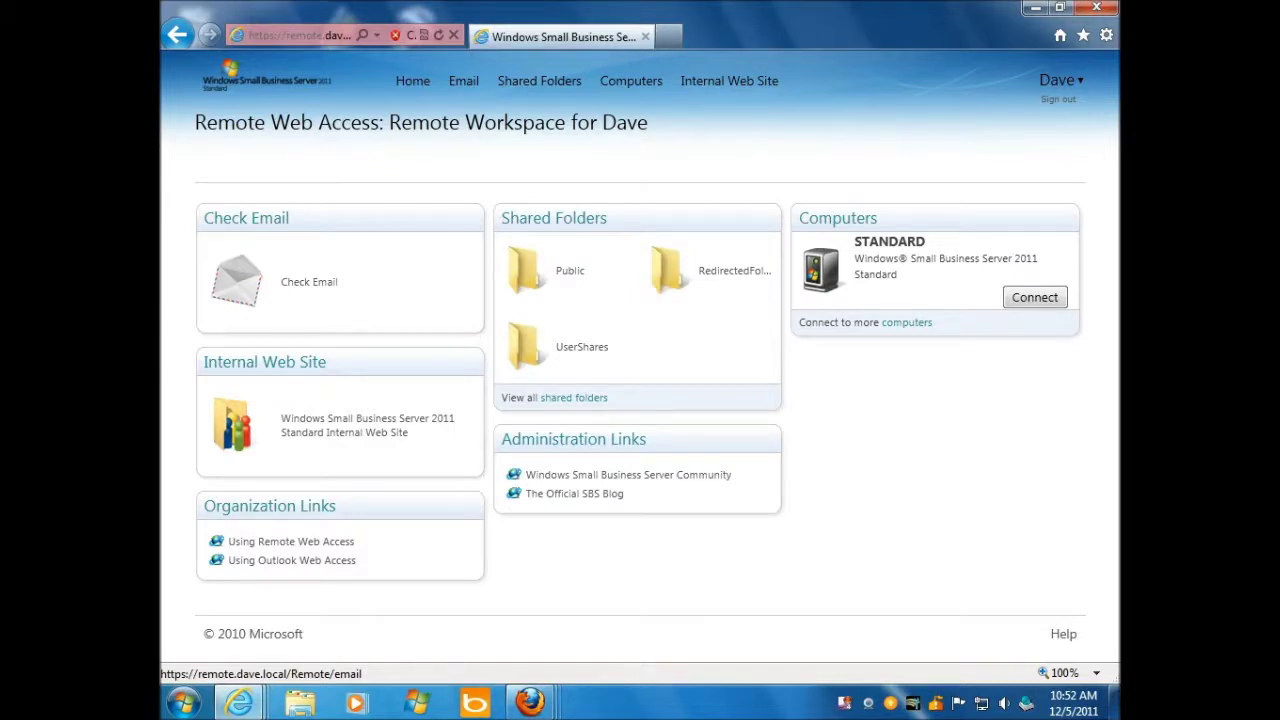
# Step: Open Check Email from the remote workspace and maximize the Outlook Web App window
pyautogui.click(243, 280)
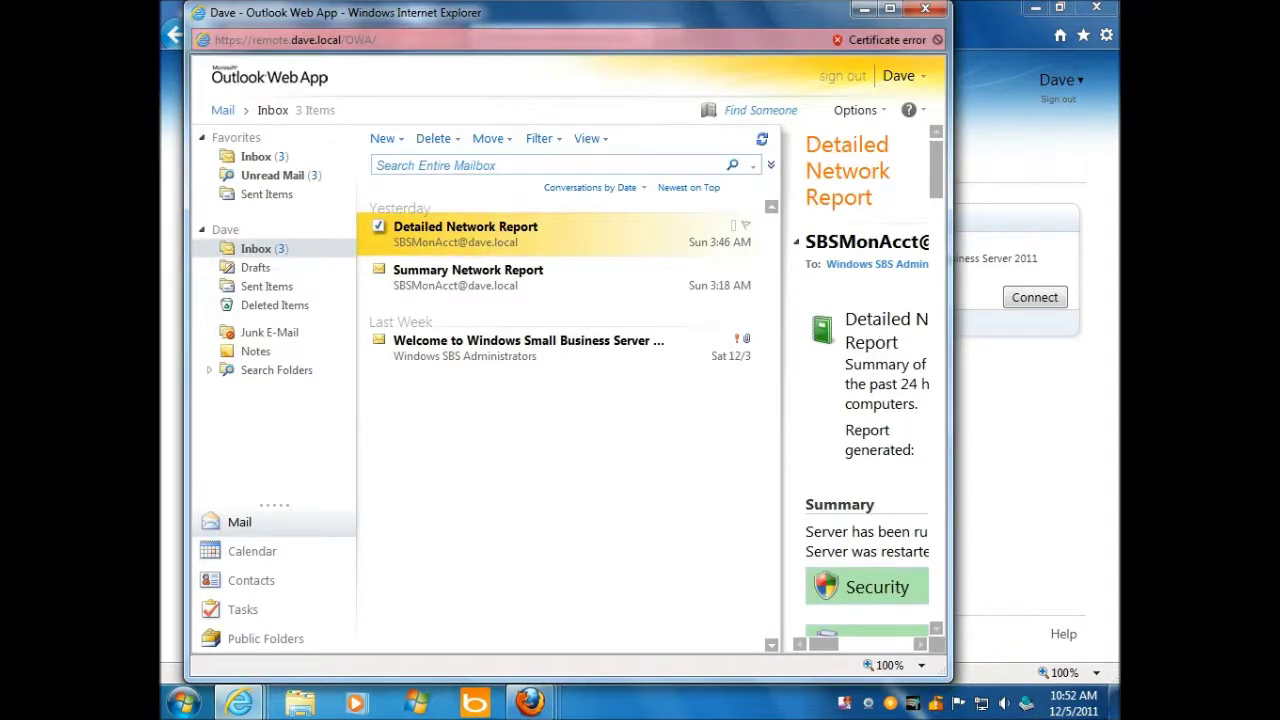
pyautogui.click(889, 10)
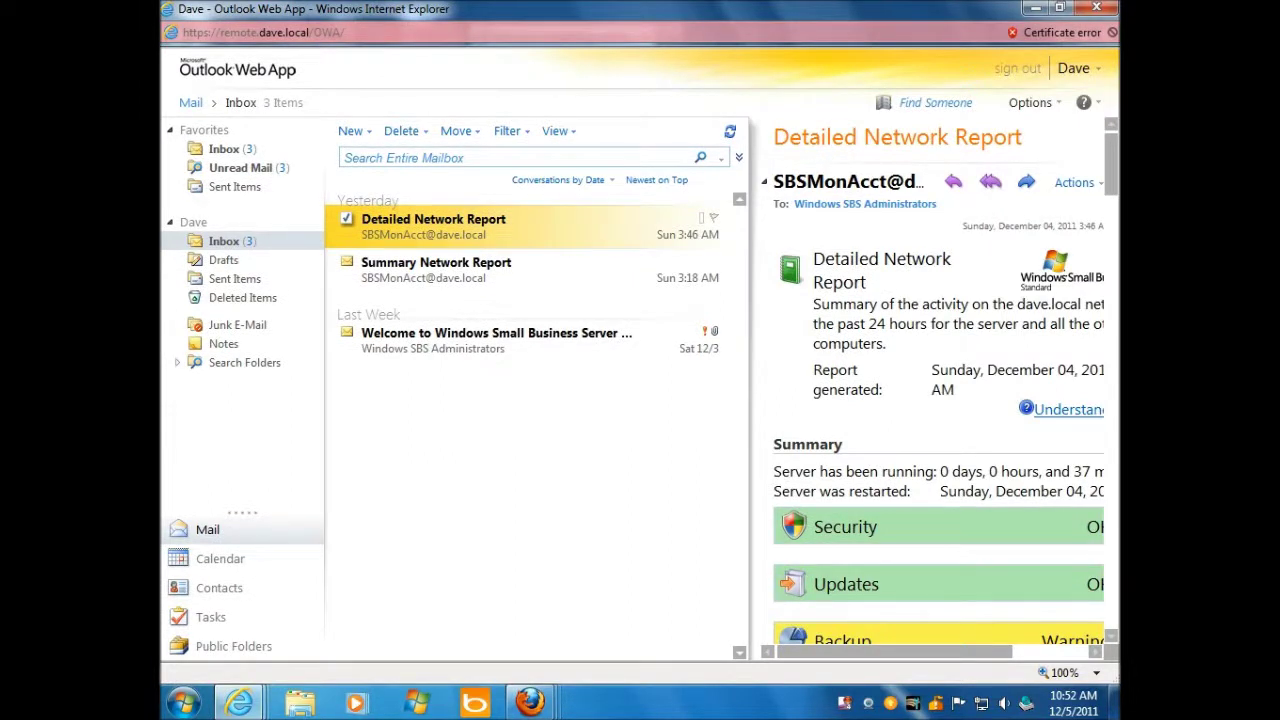
# Step: Read through the Detailed Network Report message, from its summary through the security, updates, backup, e-mail usage and server event log sections
pyautogui.scroll(-3, 938, 380)
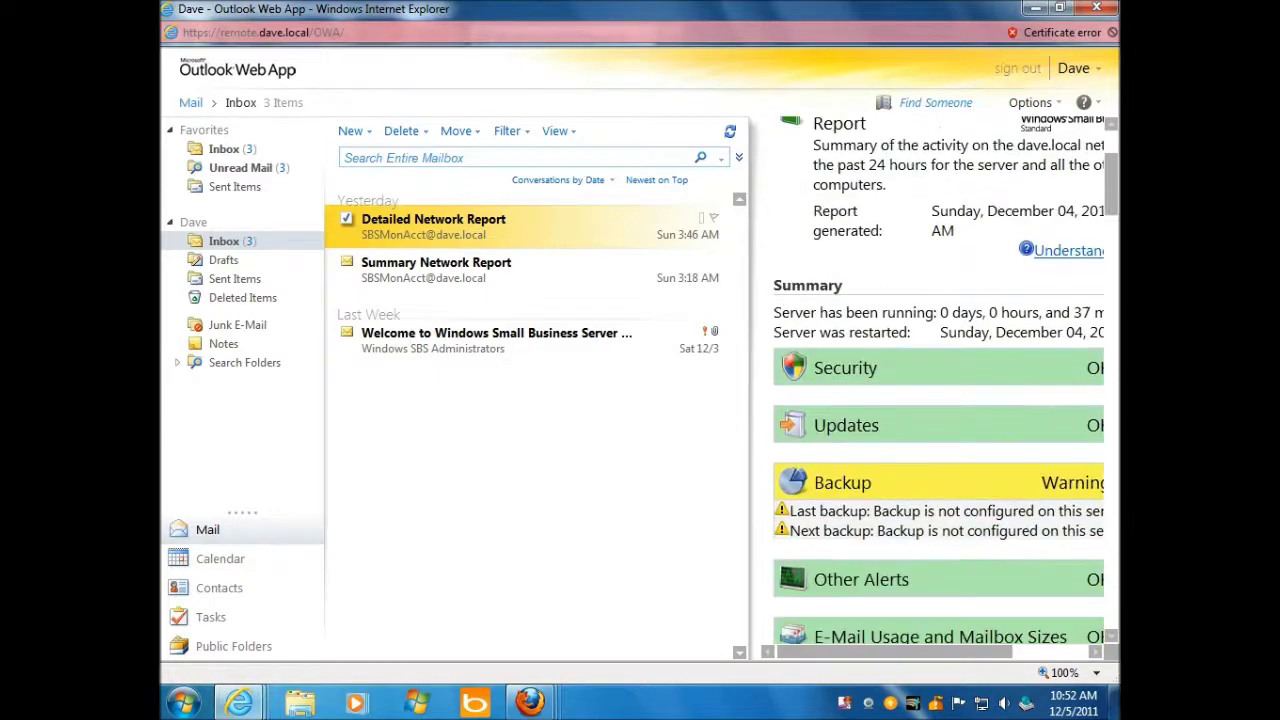
pyautogui.scroll(3, 938, 380)
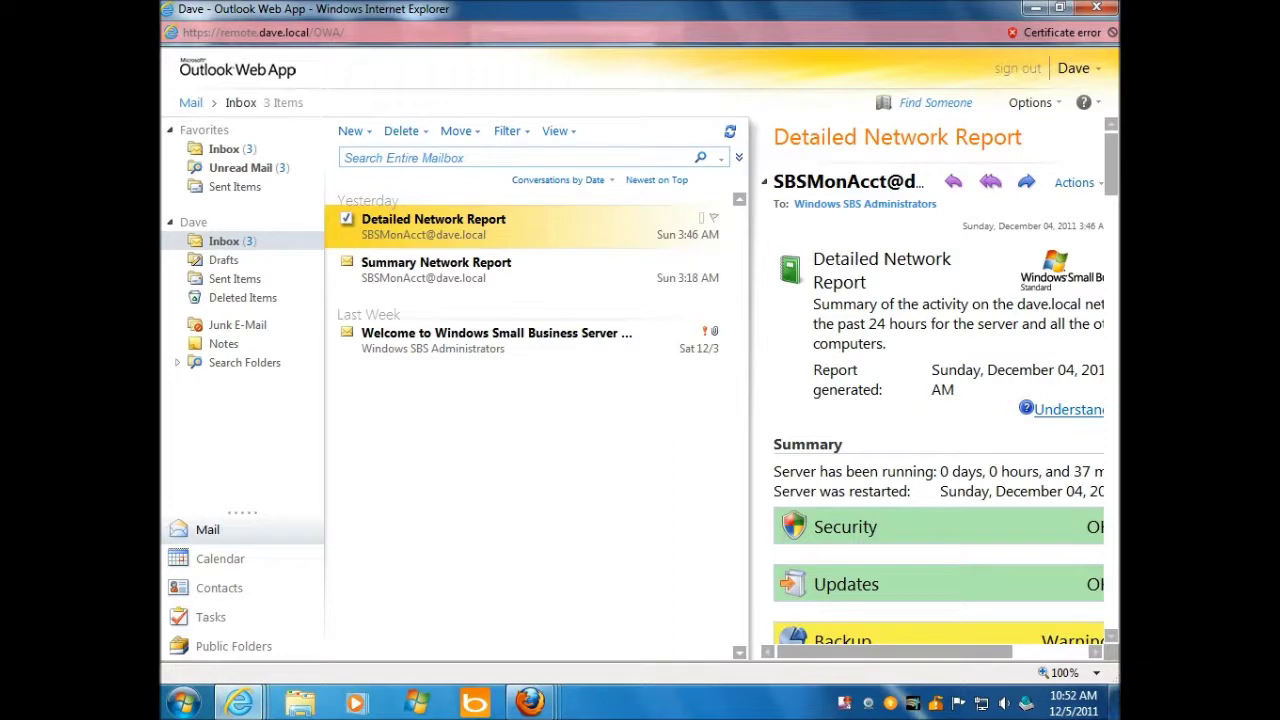
pyautogui.scroll(-4, 938, 380)
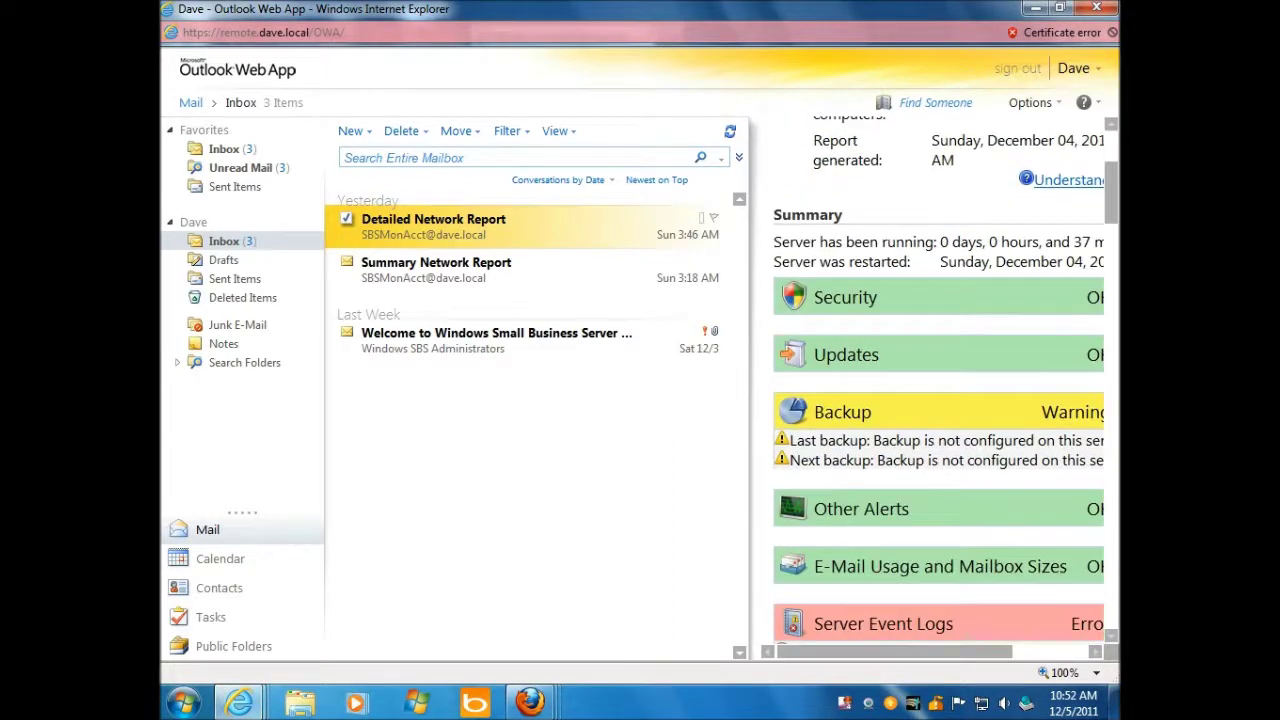
pyautogui.scroll(-2, 938, 380)
pyautogui.scroll(-2, 938, 380)
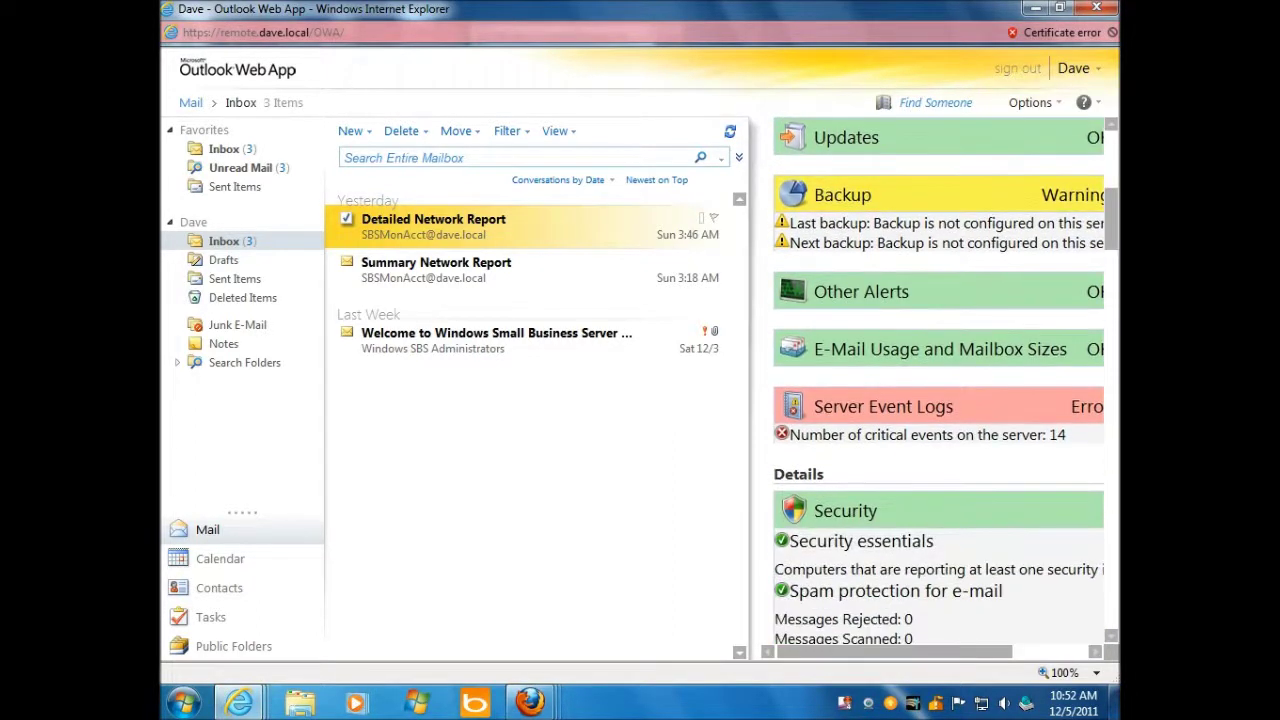
pyautogui.scroll(-3, 938, 380)
pyautogui.scroll(-4, 938, 380)
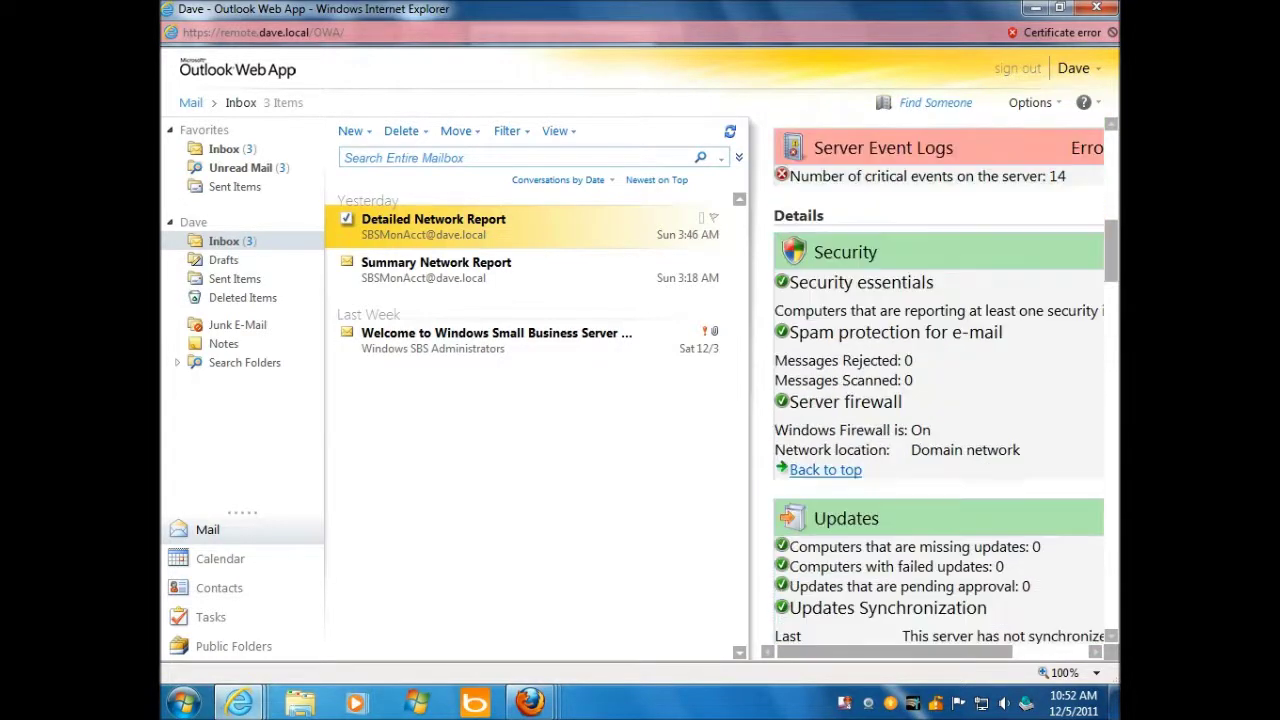
pyautogui.scroll(-15, 938, 380)
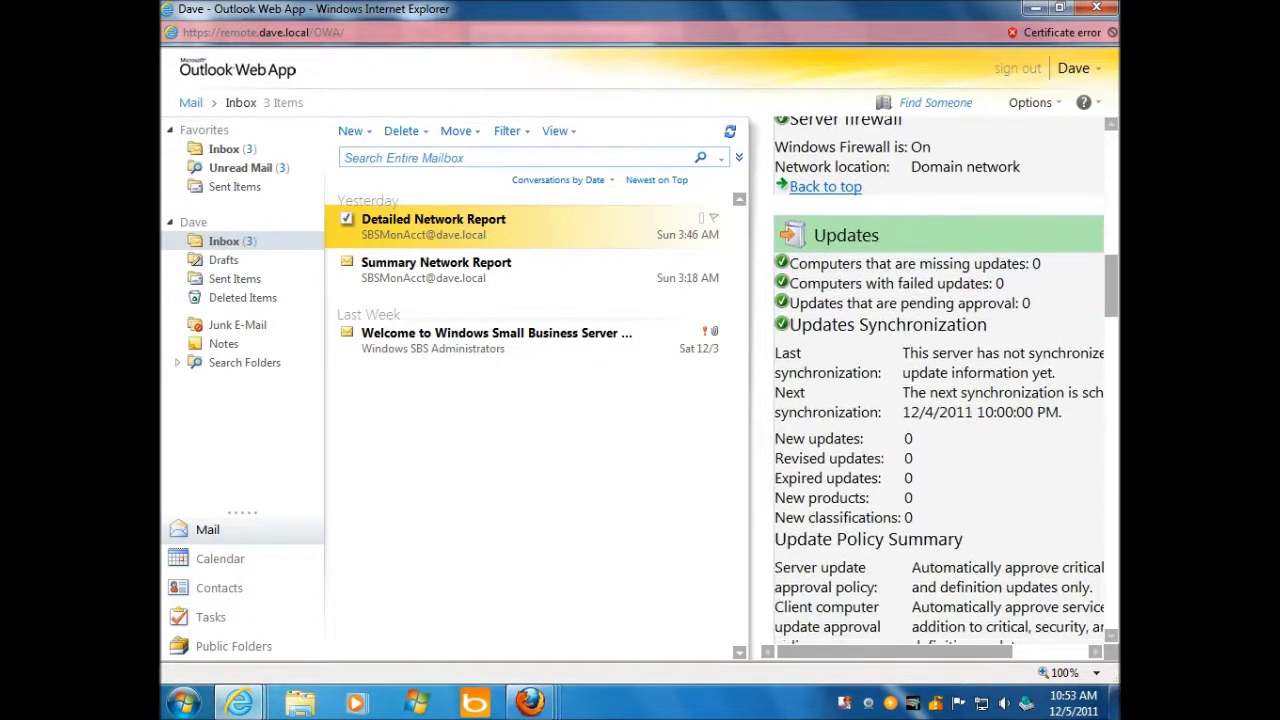
pyautogui.scroll(-1, 938, 380)
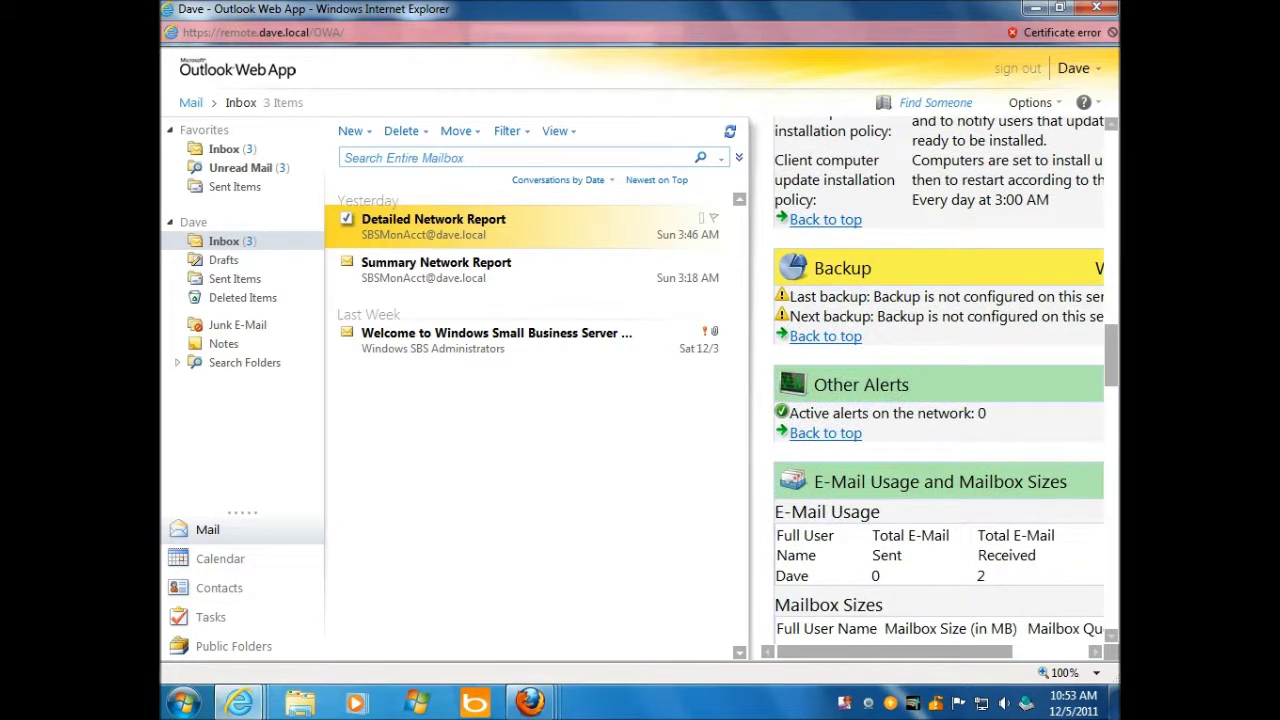
pyautogui.scroll(-6, 938, 380)
pyautogui.scroll(-6, 938, 380)
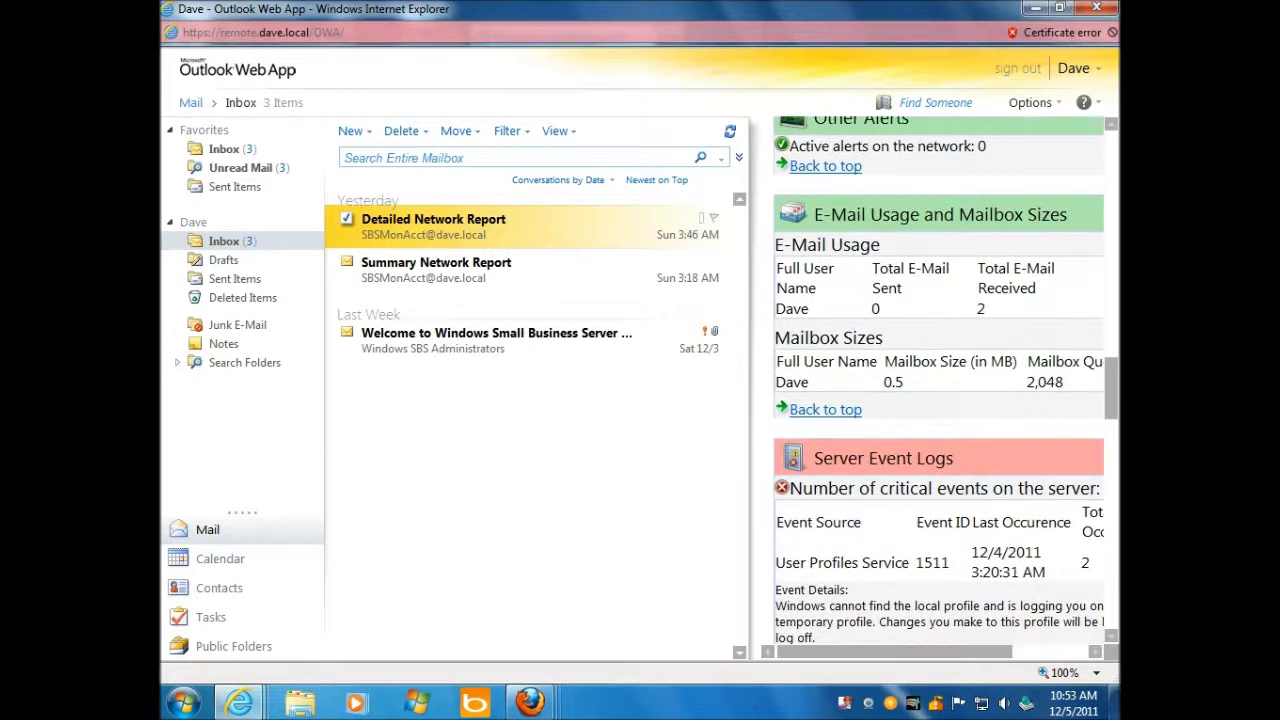
pyautogui.scroll(-10, 938, 380)
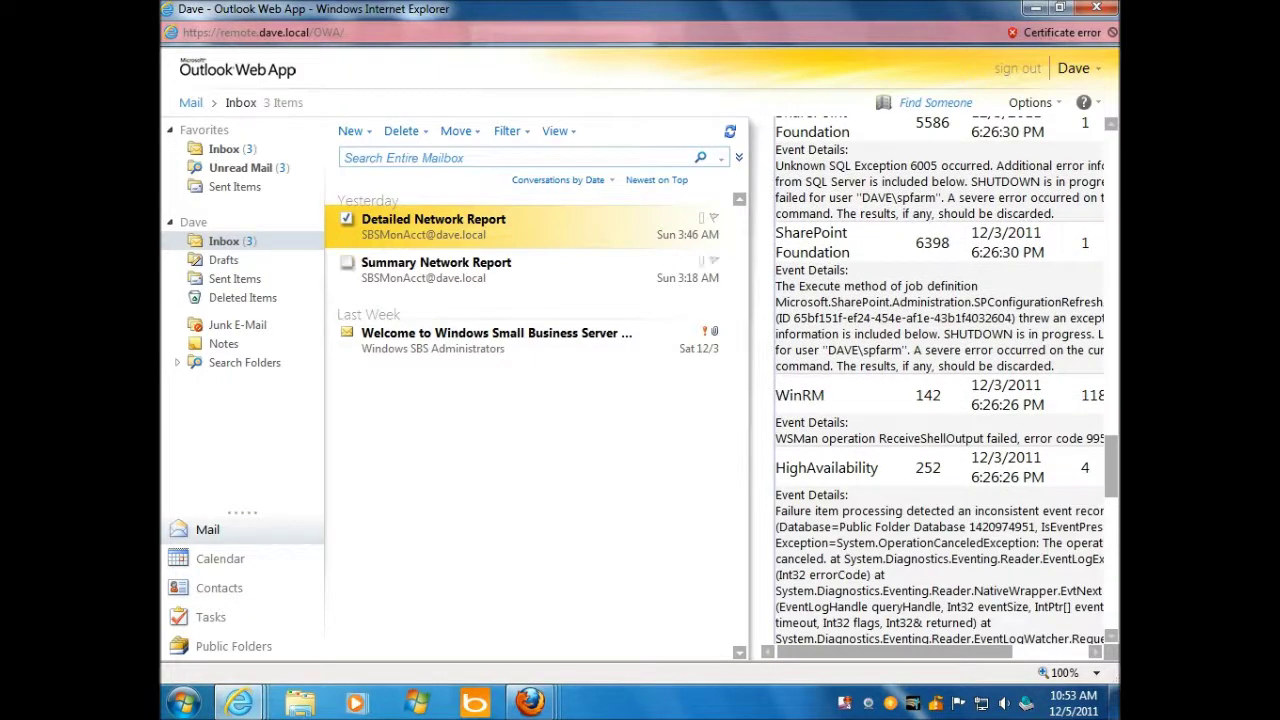
# Step: Open the Summary Network Report message and review its status summary down to the server event logs
pyautogui.click(436, 266)
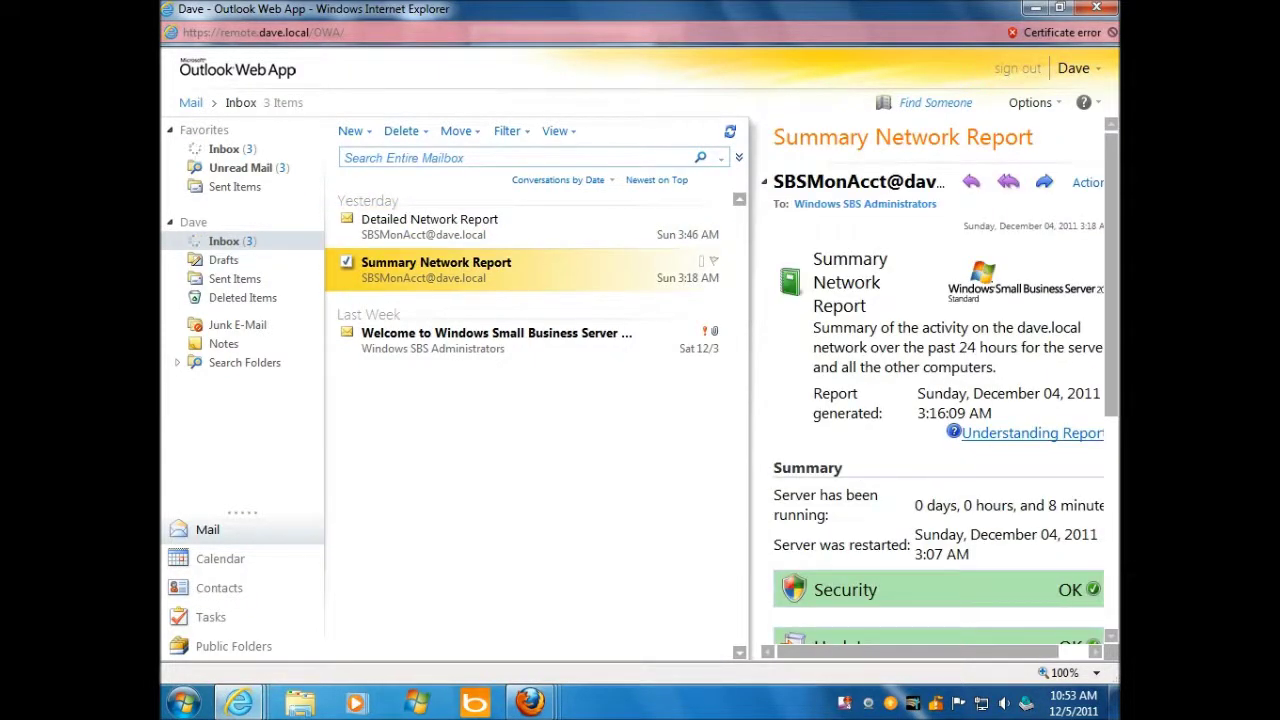
pyautogui.scroll(-4, 938, 400)
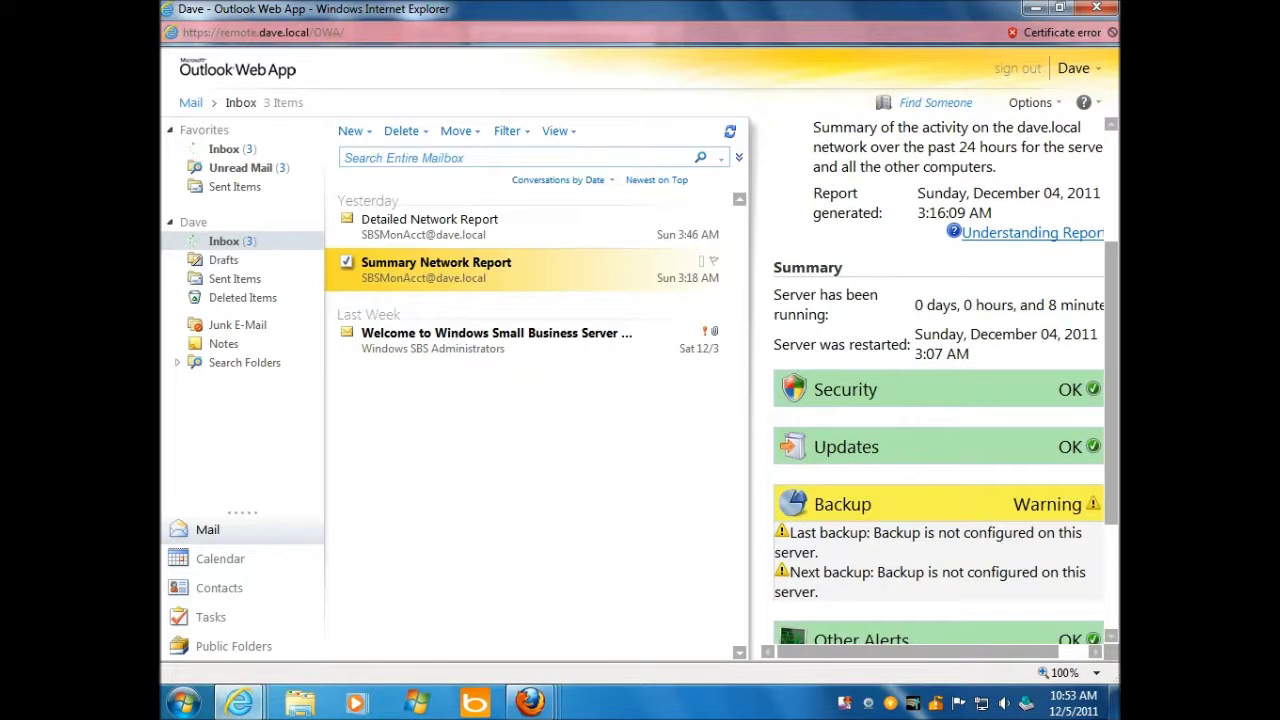
pyautogui.scroll(3, 938, 400)
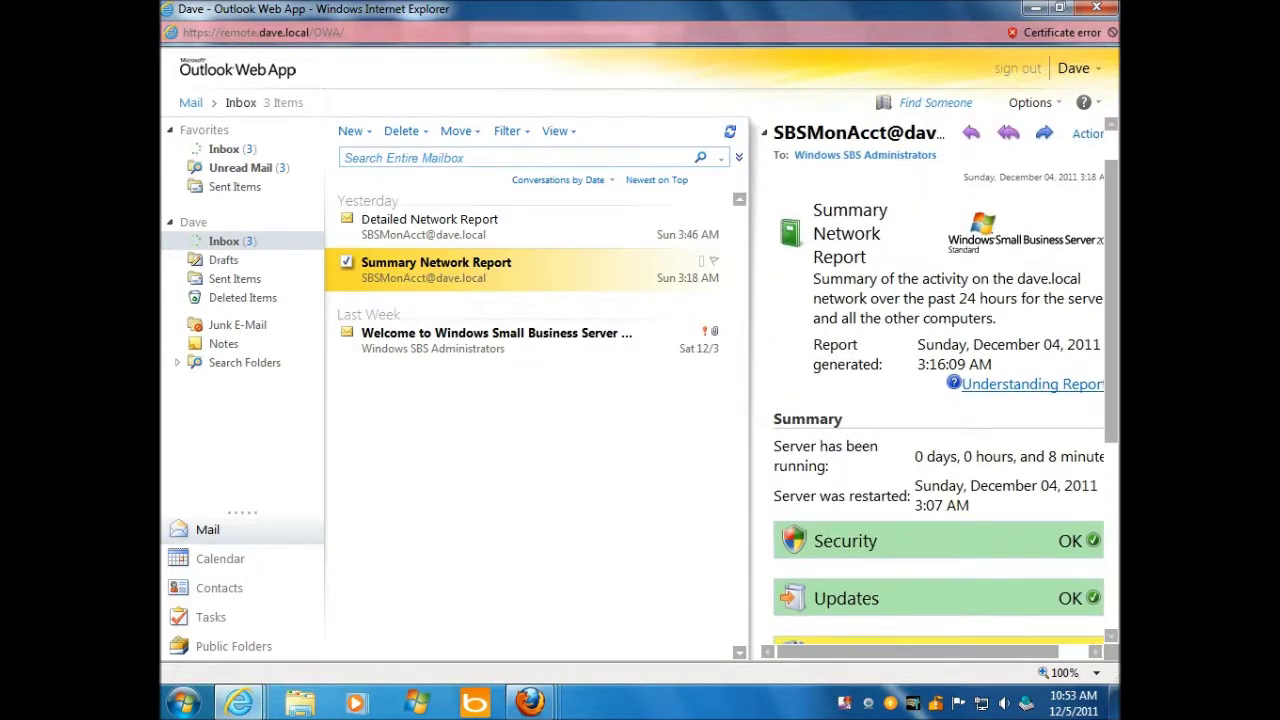
pyautogui.scroll(-7, 938, 400)
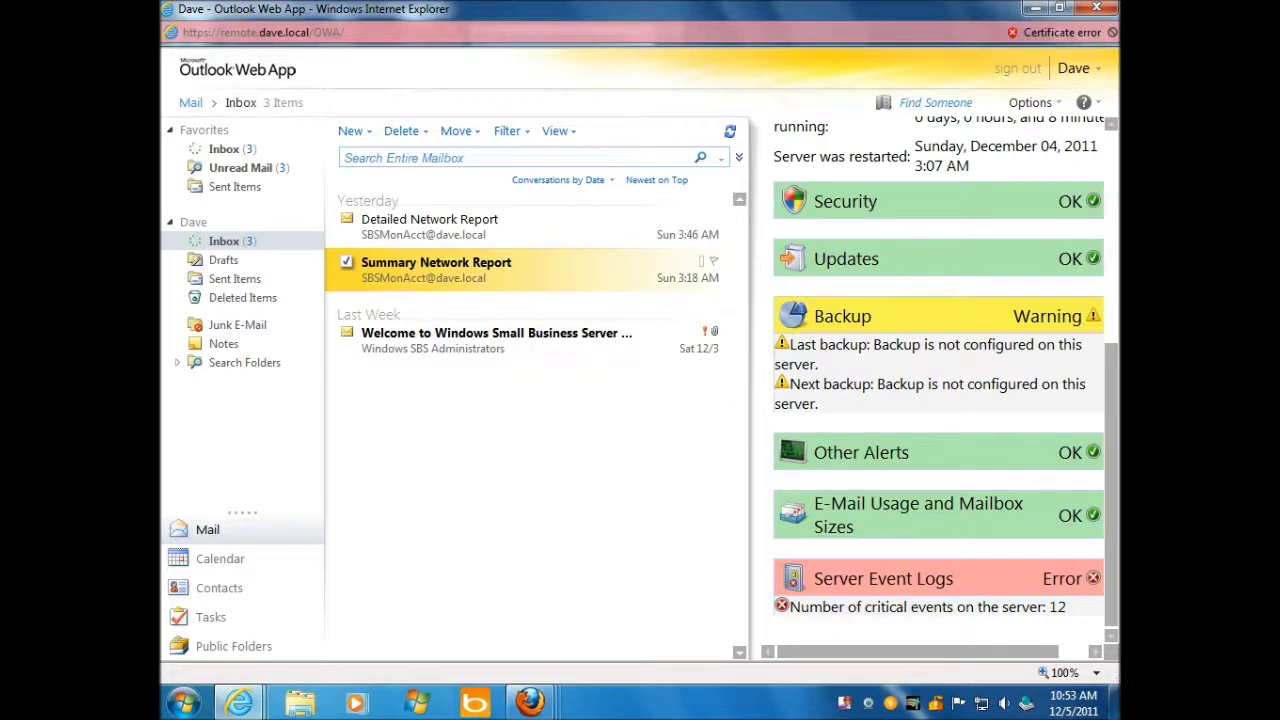
# Step: Open the Welcome to Windows Small Business Server 2011 Standard message and read through its links to the network features
pyautogui.click(480, 340)
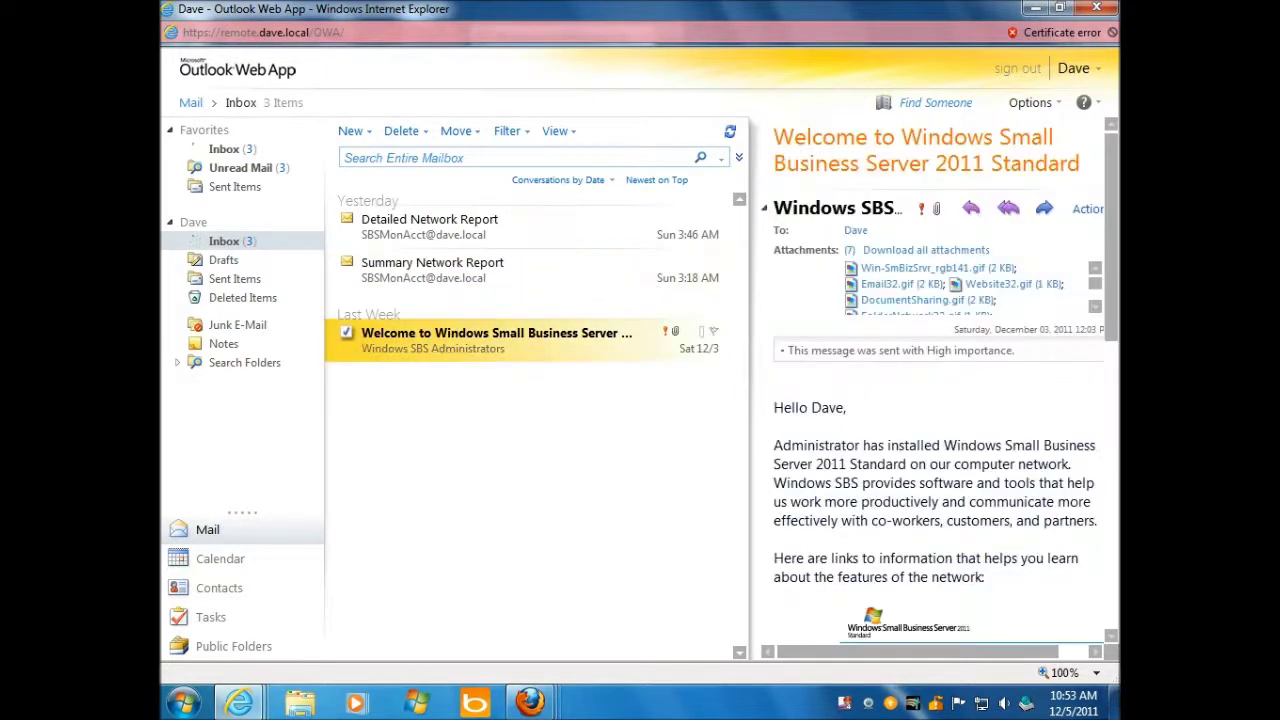
pyautogui.scroll(-8, 938, 390)
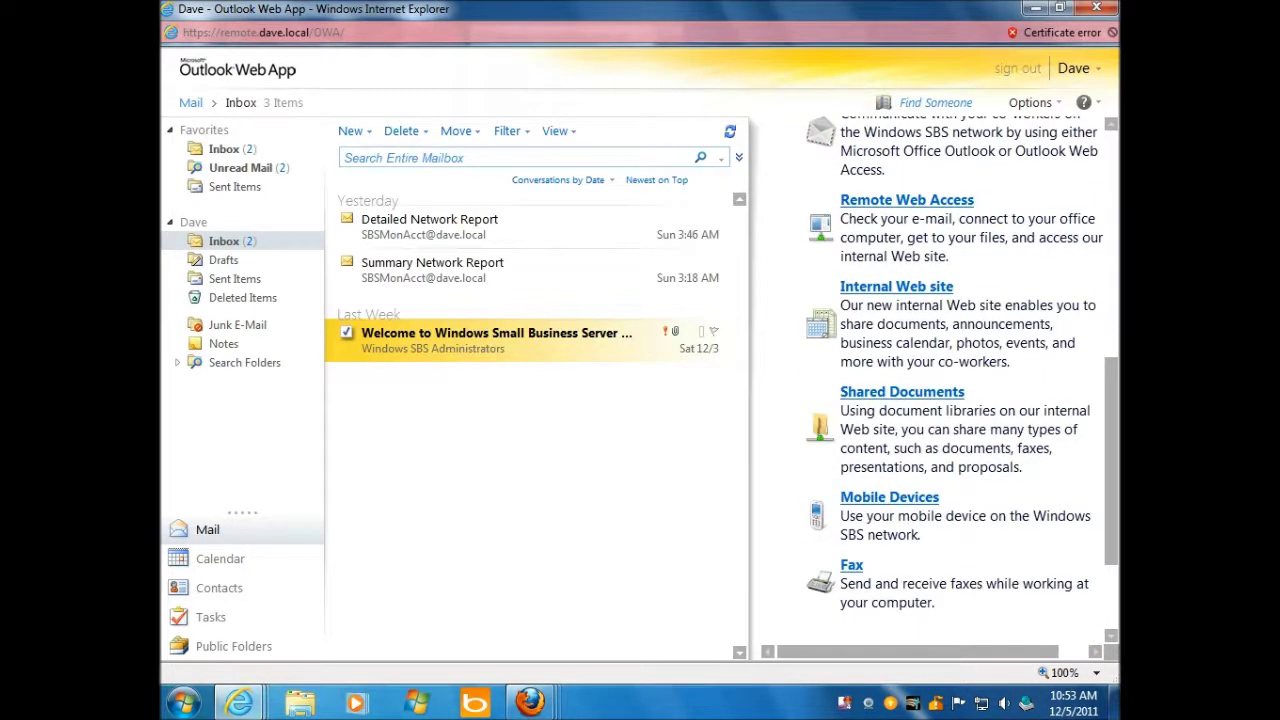
pyautogui.scroll(-1, 938, 390)
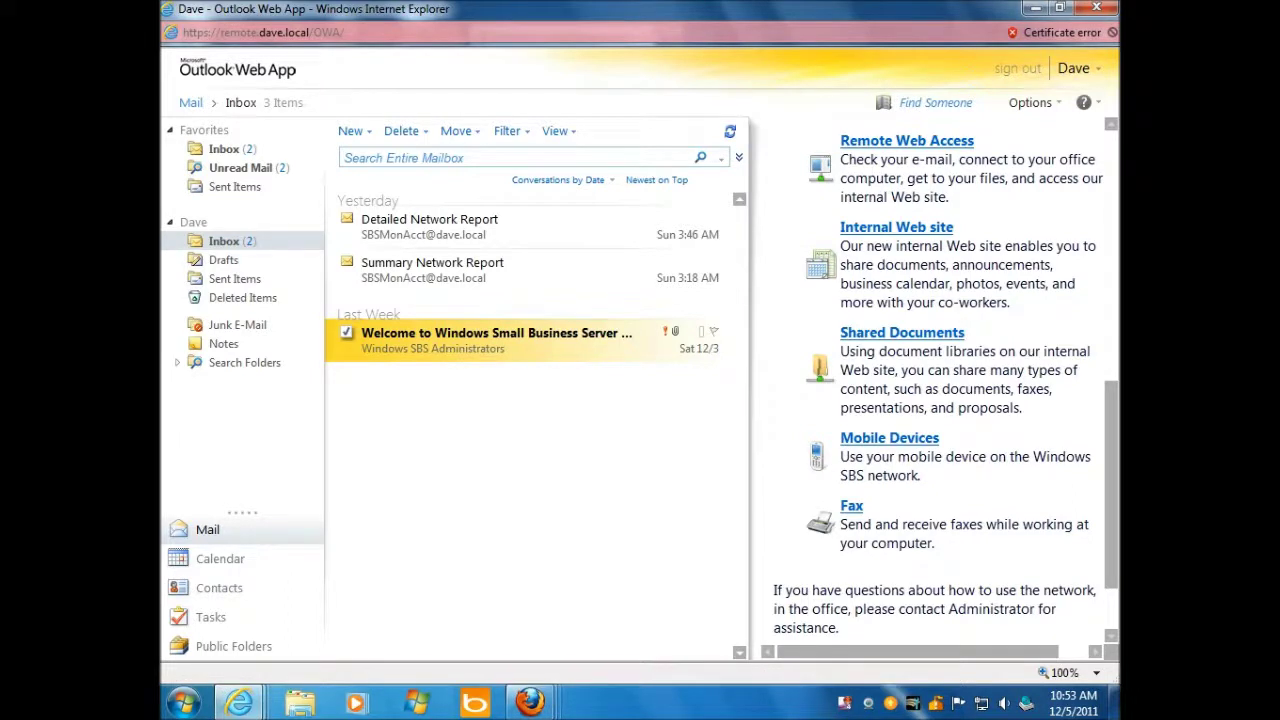
pyautogui.scroll(-2, 945, 374)
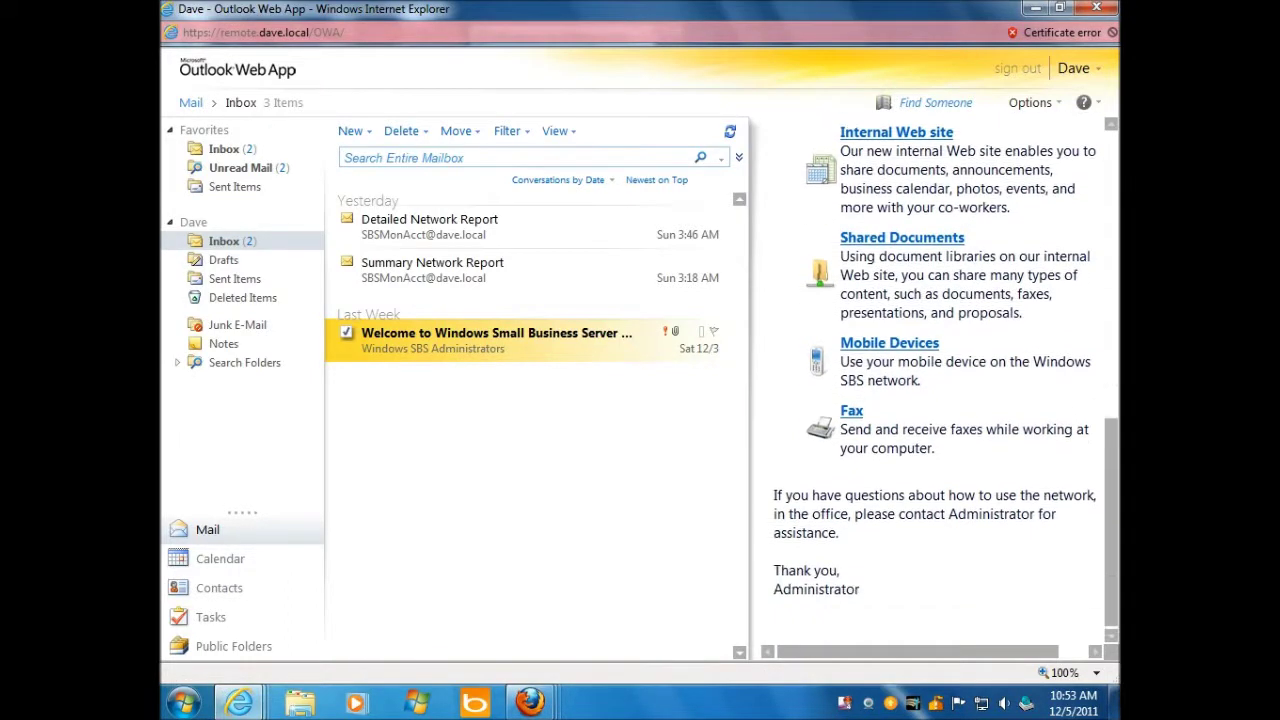
pyautogui.scroll(3, 945, 380)
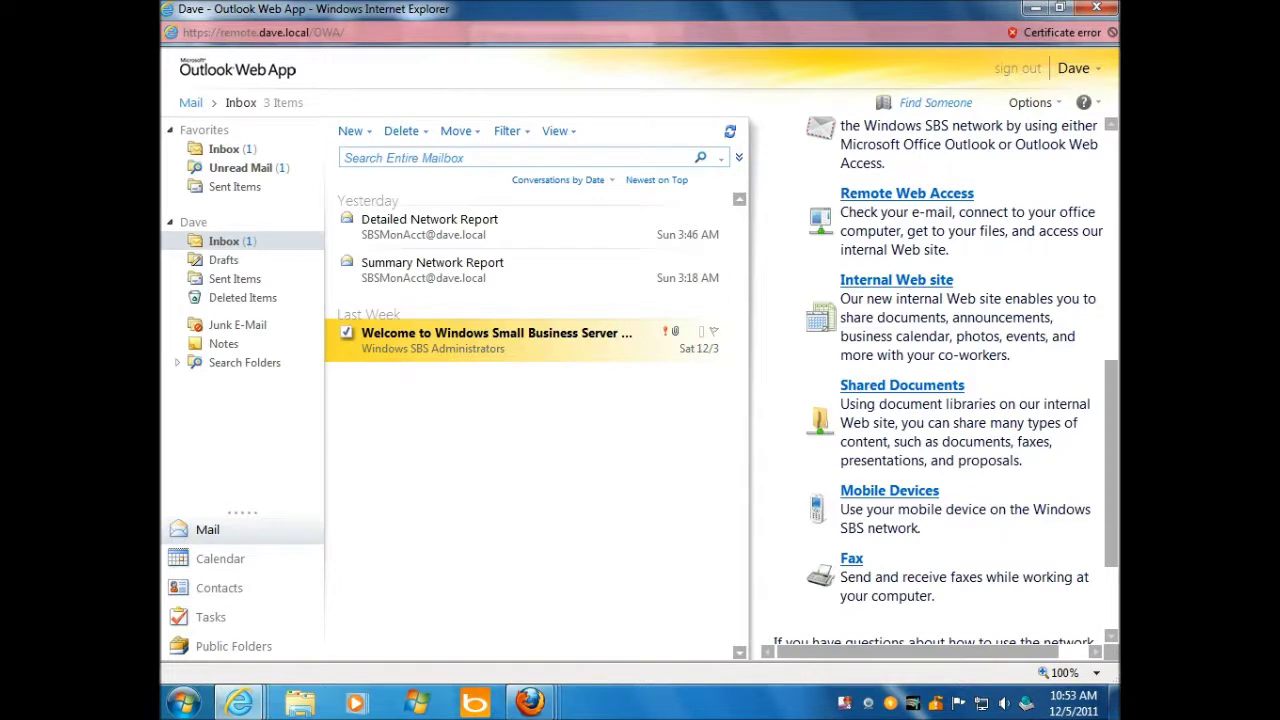
# Step: Finish reviewing the welcome message, view the Inbox and Unread Mail favorites, and dismiss the Mark as Read notice
pyautogui.scroll(5, 945, 380)
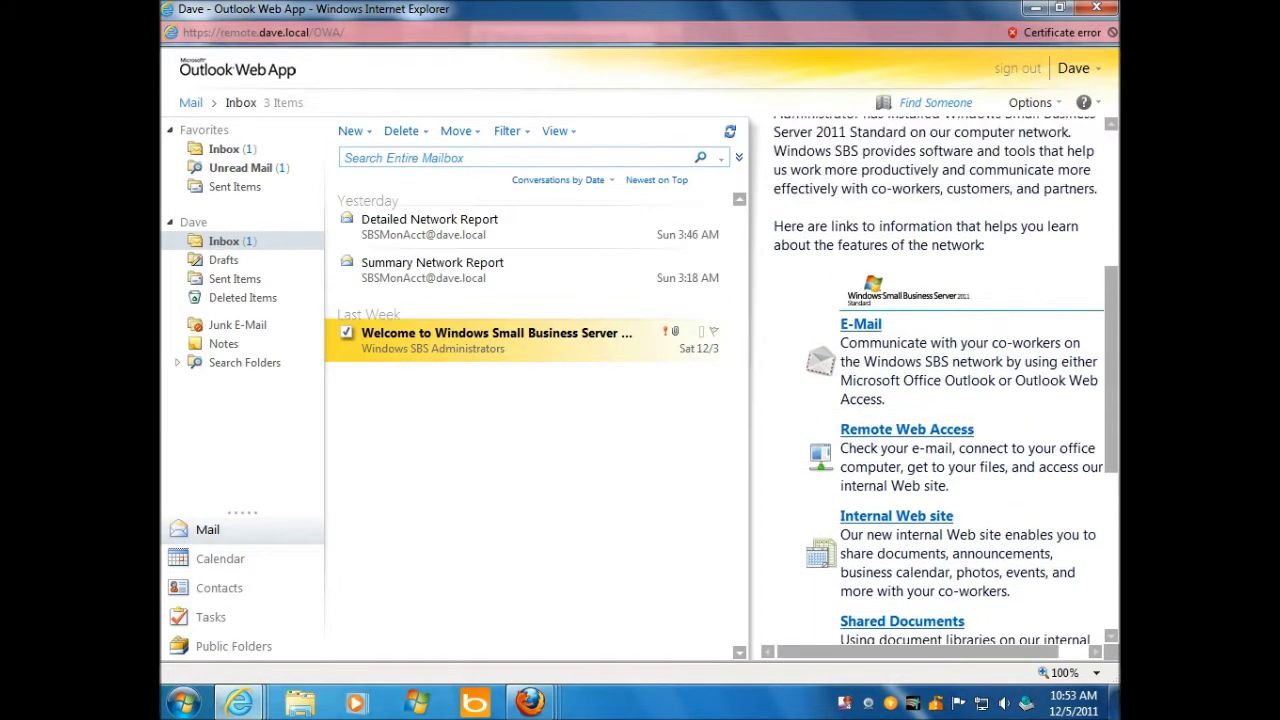
pyautogui.scroll(2, 945, 380)
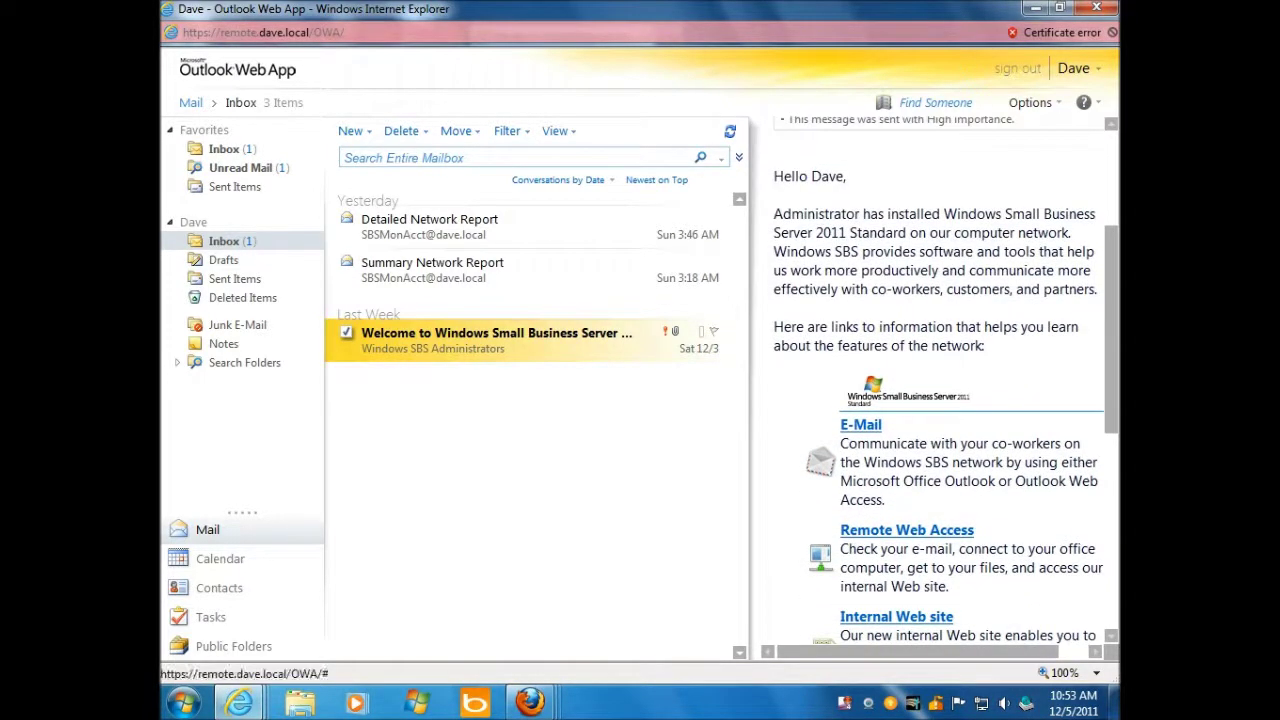
pyautogui.click(222, 149)
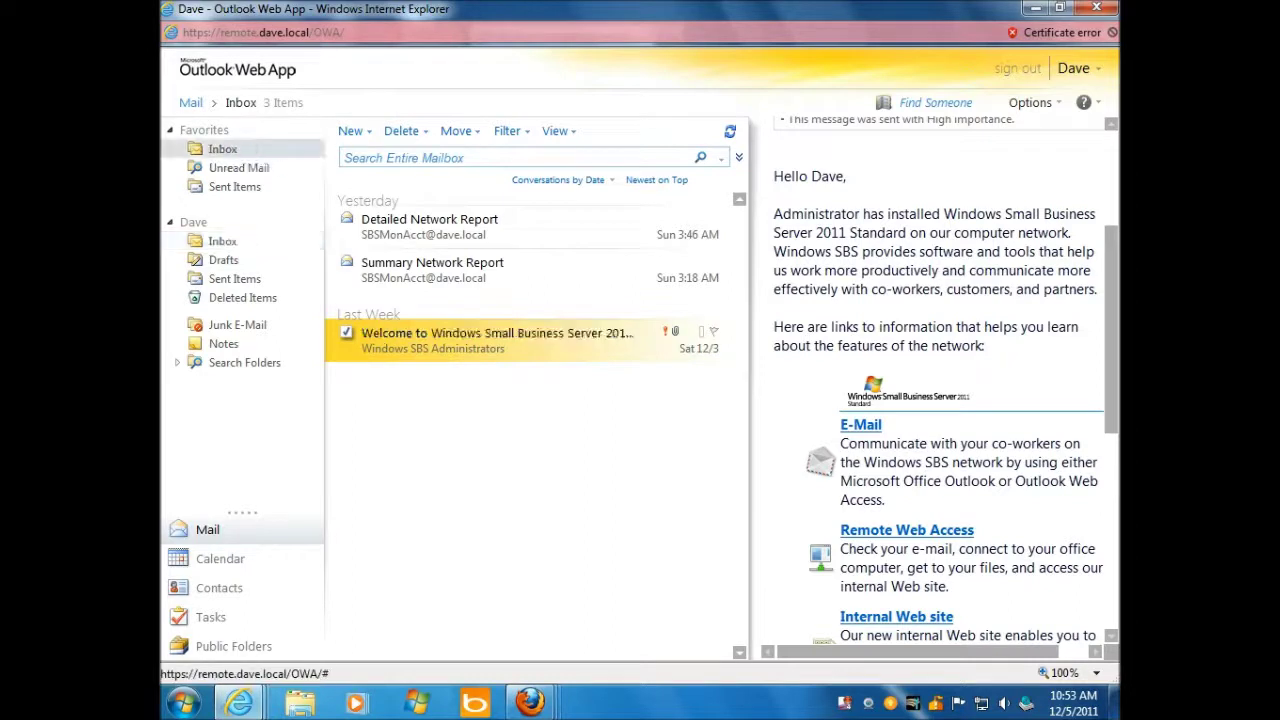
pyautogui.click(239, 168)
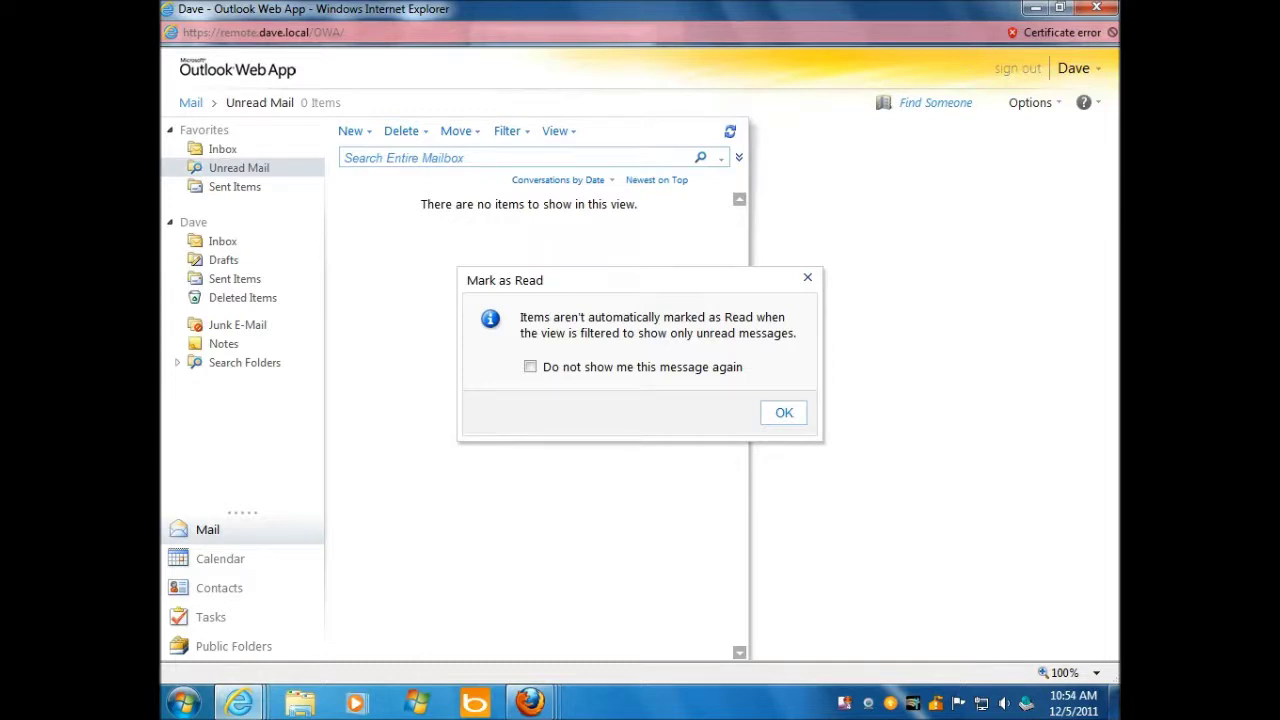
pyautogui.press('Return')
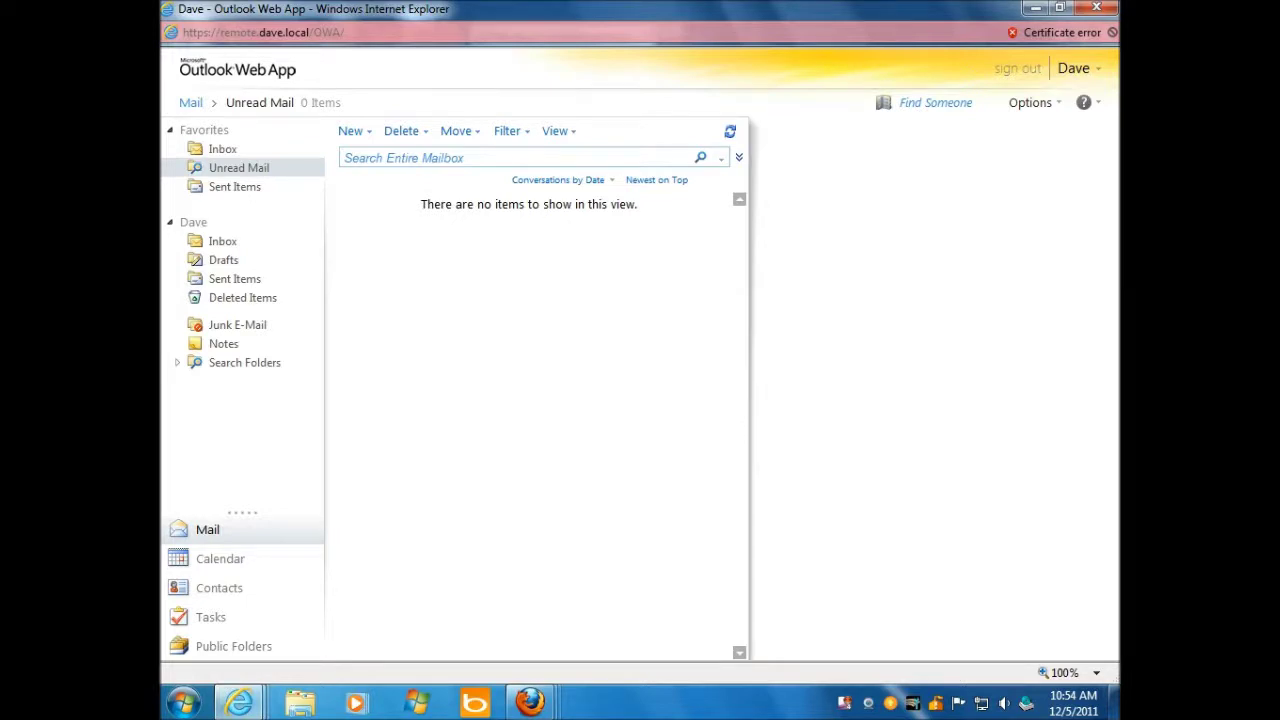
# Step: View the Public Folders section, and sign out of Outlook Web App, closing its window
pyautogui.click(233, 646)
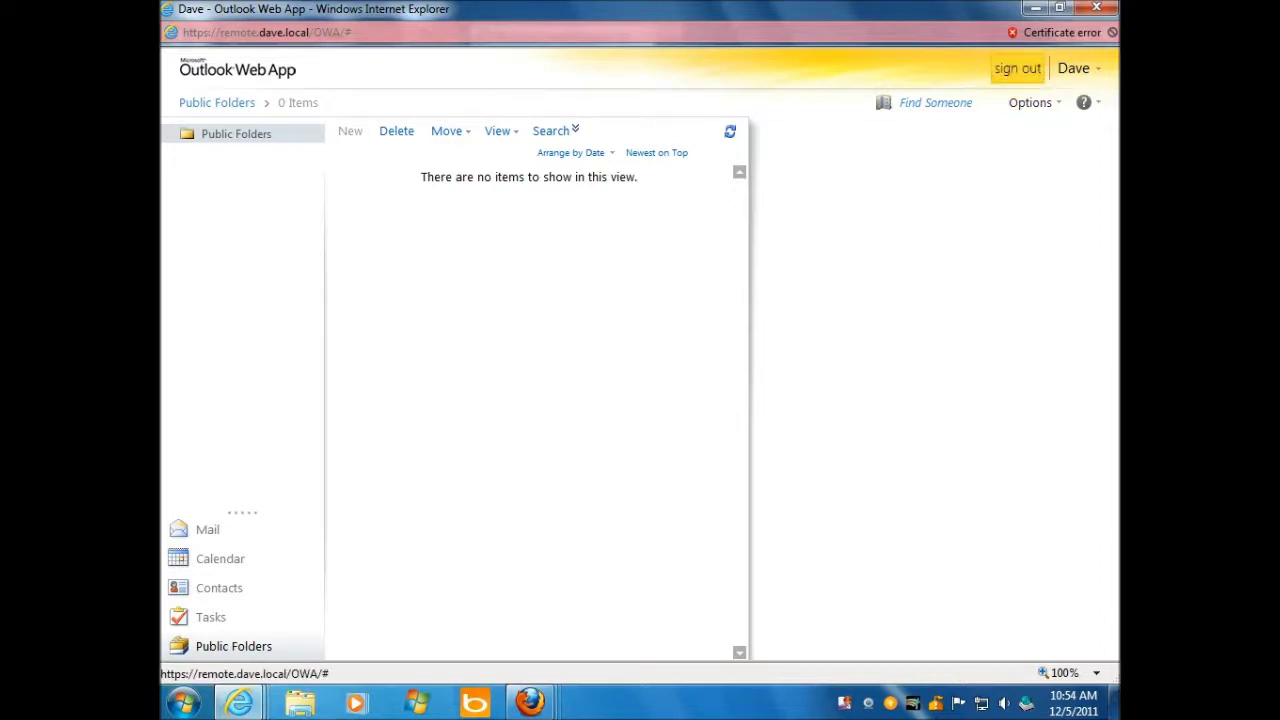
pyautogui.click(1017, 68)
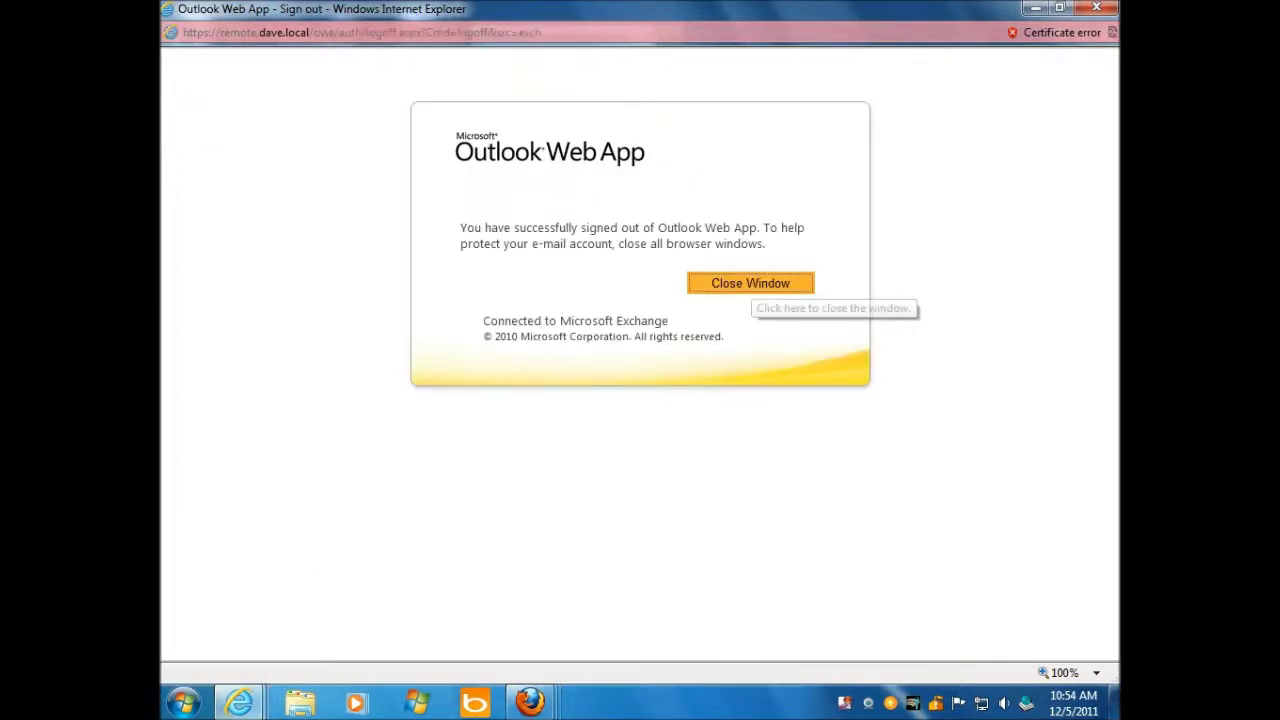
pyautogui.click(750, 283)
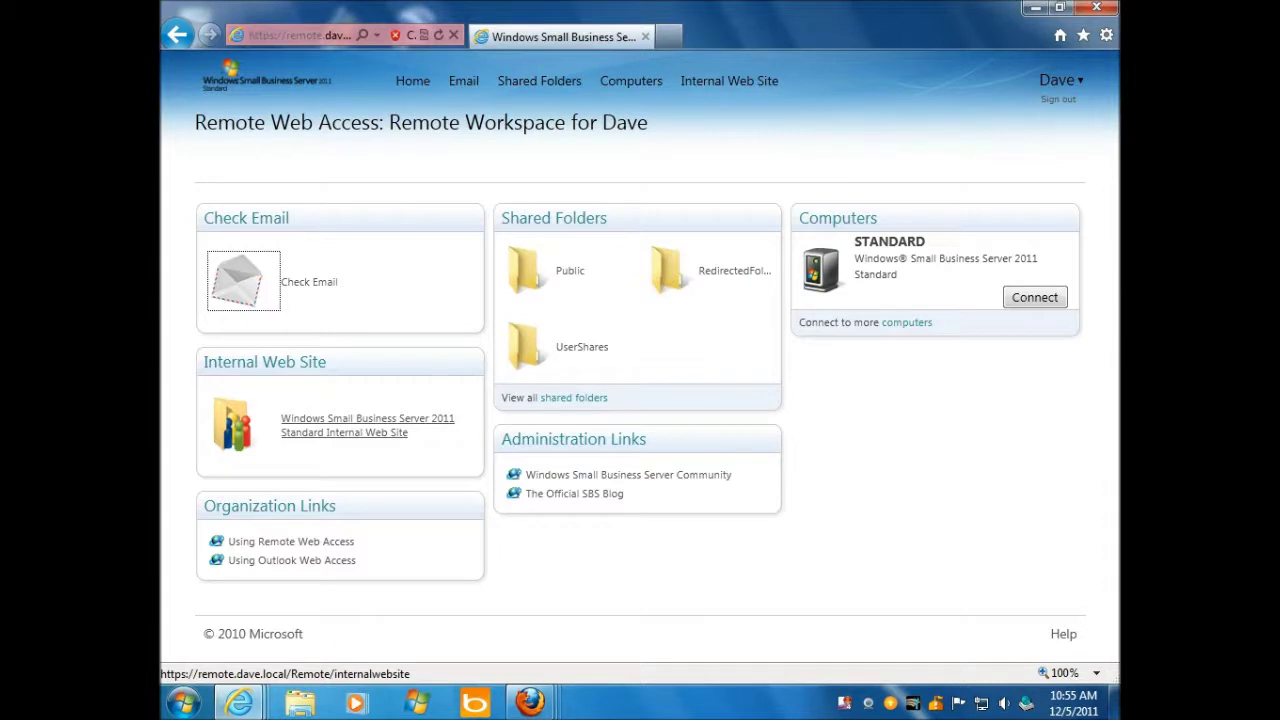
# Step: Open the Windows Small Business Server 2011 Standard Internal Web Site from the remote workspace and allow its blocked content to show
pyautogui.click(344, 425)
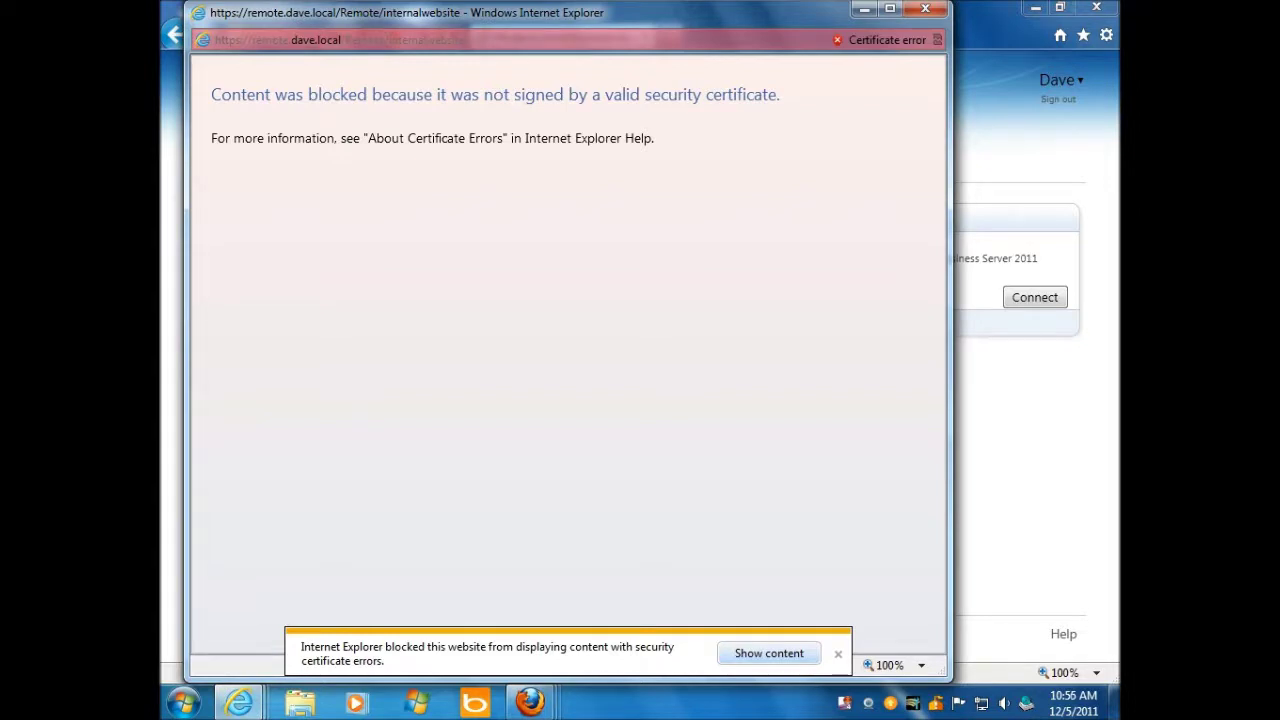
pyautogui.click(769, 653)
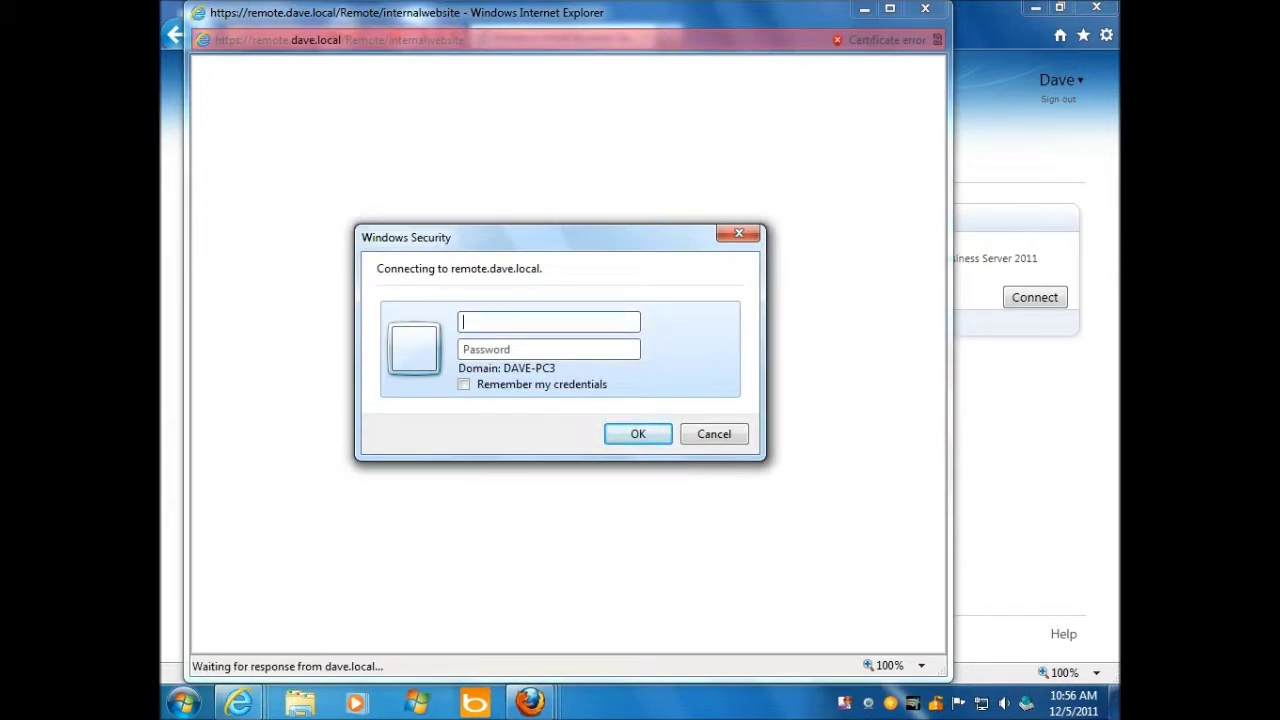
# Step: Sign in to the internal web site with the account's user name and password, and maximize its window
pyautogui.write('Dave')
pyautogui.click(549, 349)
pyautogui.write('••••••••')
pyautogui.press('Return')
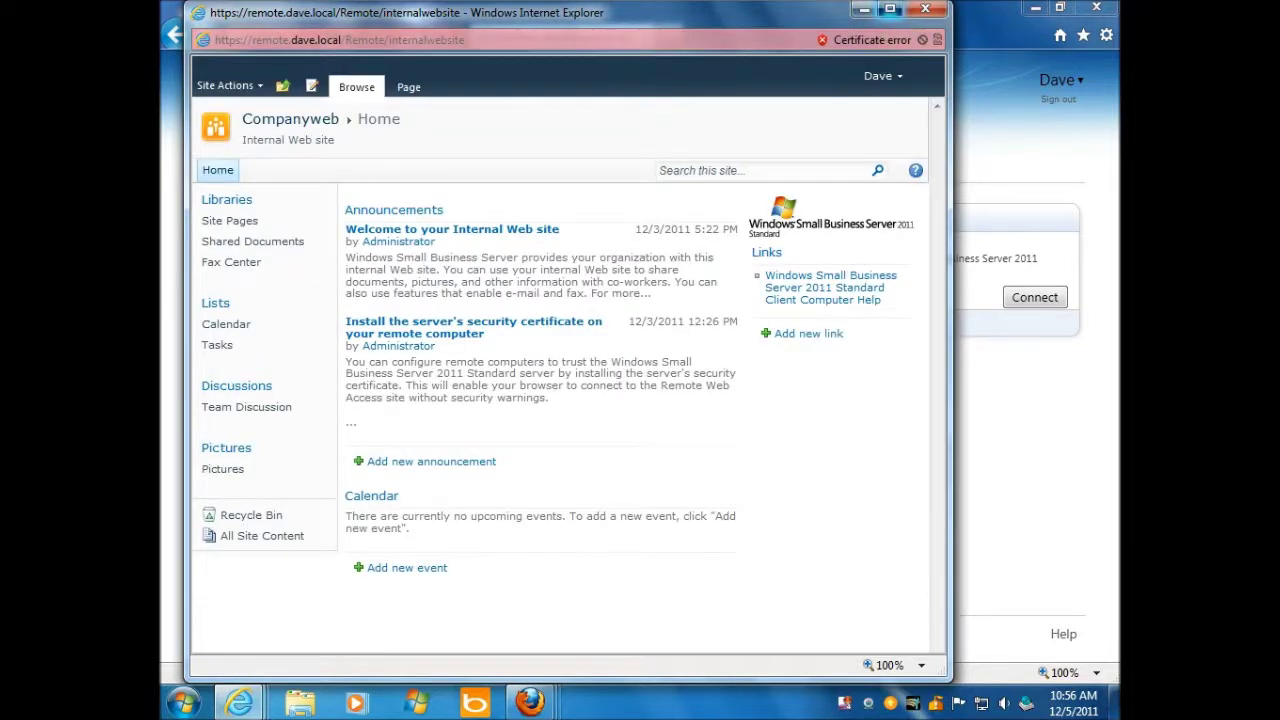
pyautogui.click(889, 9)
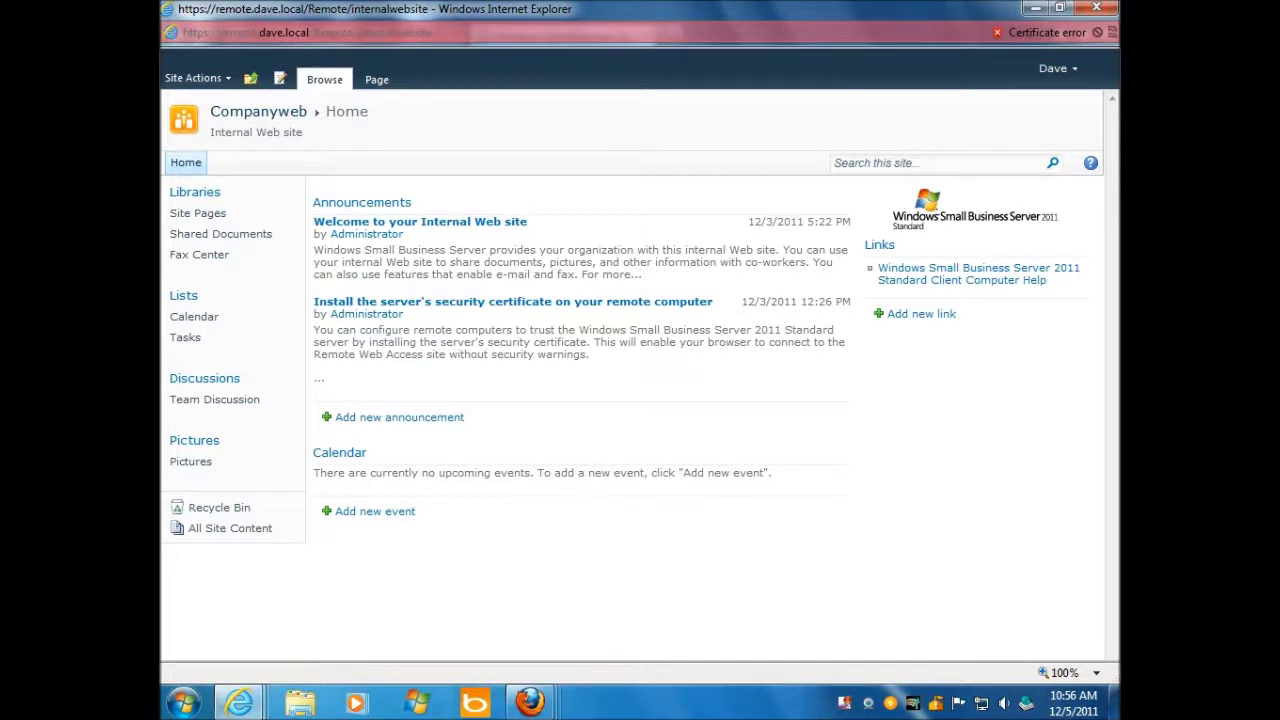